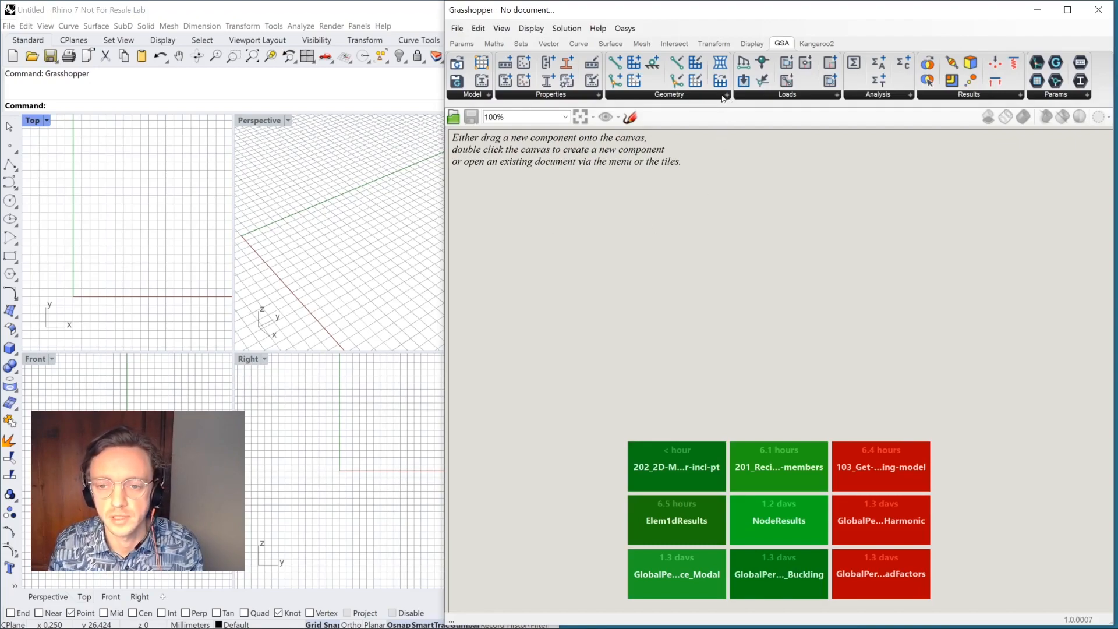
Add an Elements from Members component to the Grasshopper canvas
left_click(704, 95)
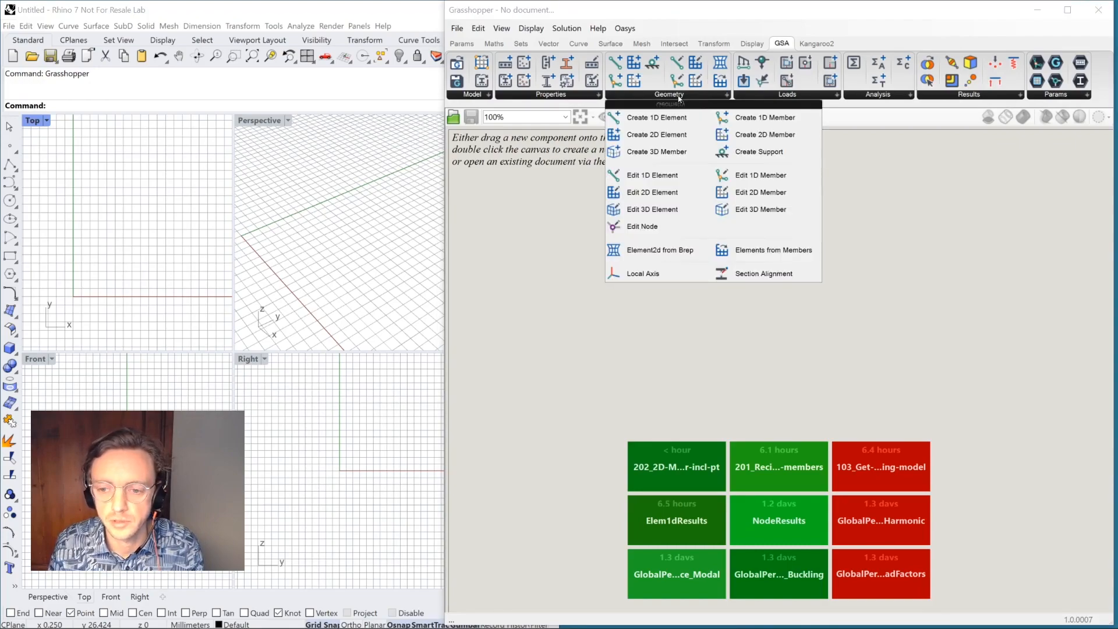
left_click(747, 252)
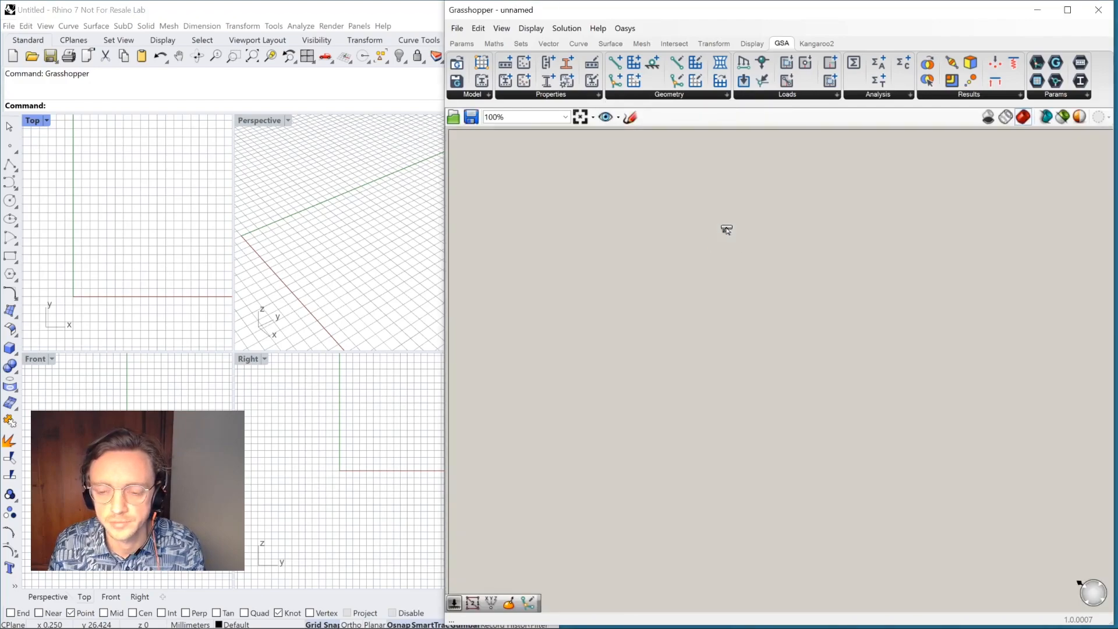
left_click(759, 237)
scroll(791, 256, "down", 1)
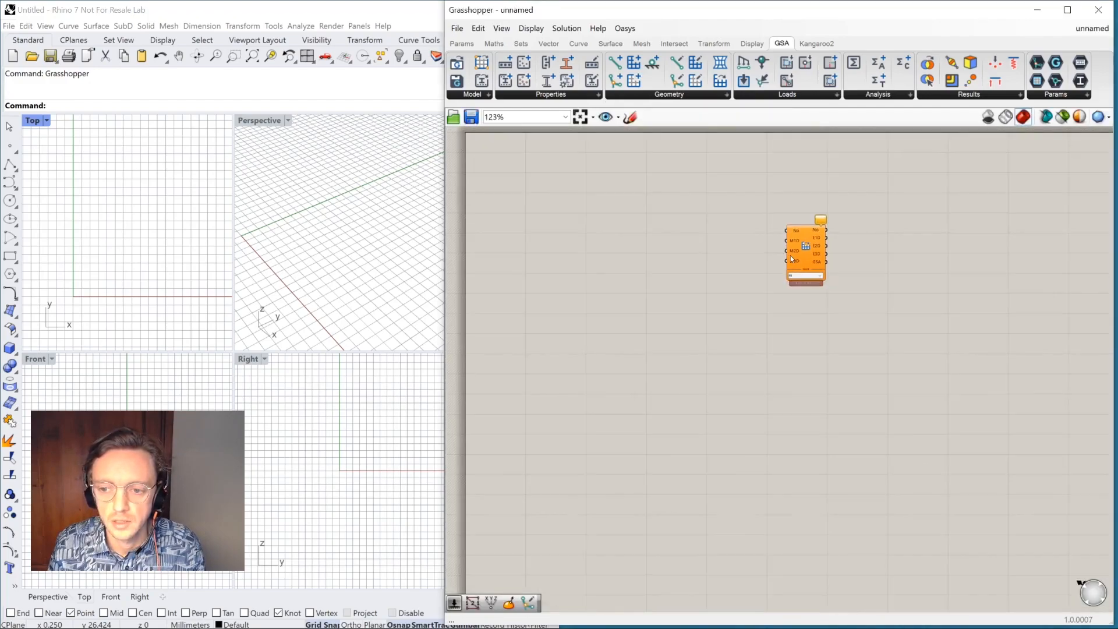
scroll(744, 212, "up", 2)
right_click_drag(746, 217, 765, 221)
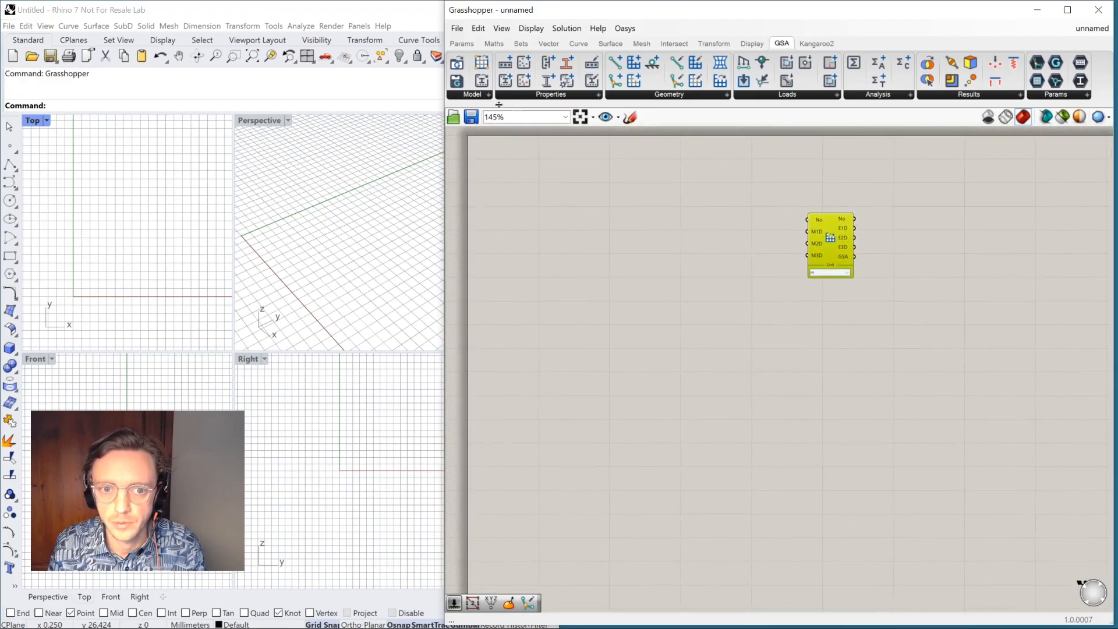
Place a Create Model and an Analyse Model component side by side below the Elements from Members component
left_click(487, 96)
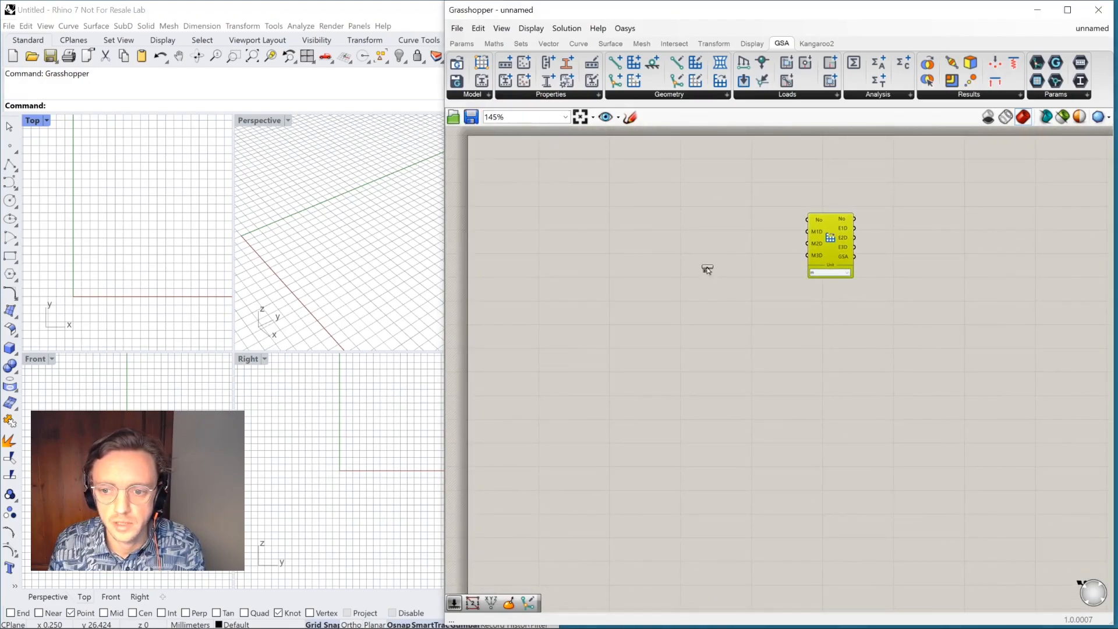
left_click(848, 352)
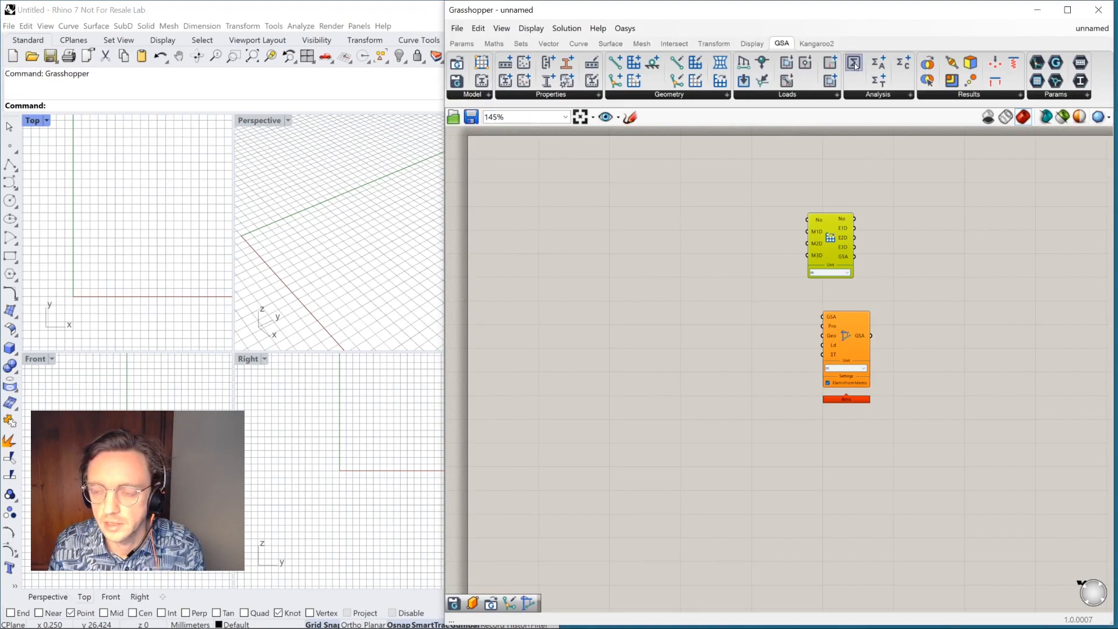
left_click(921, 351)
scroll(914, 371, "up", 3)
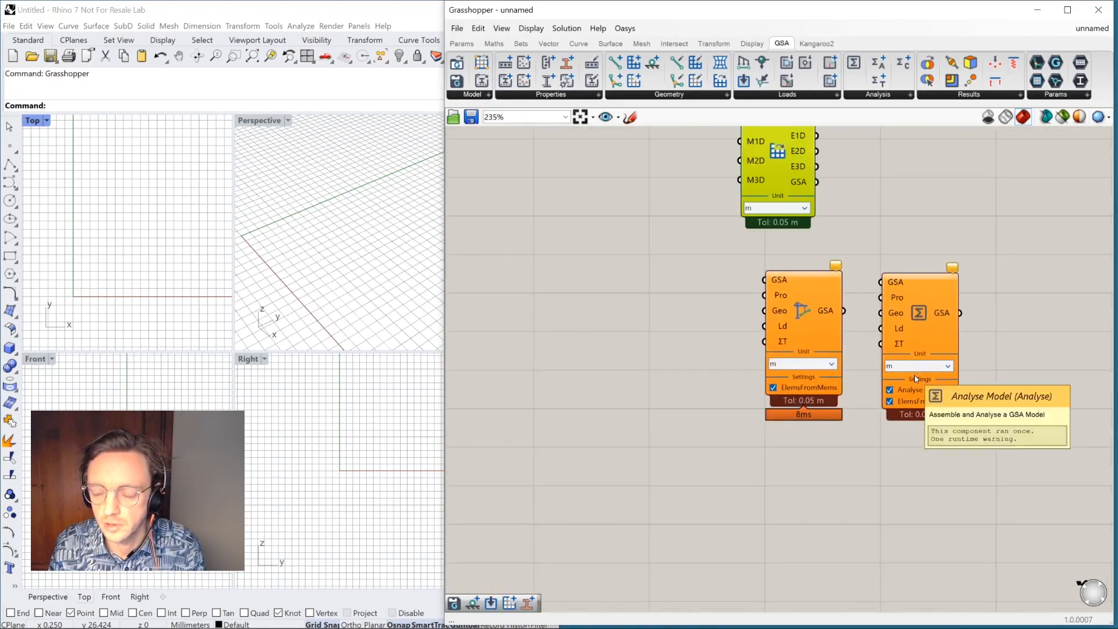
scroll(873, 402, "down", 1)
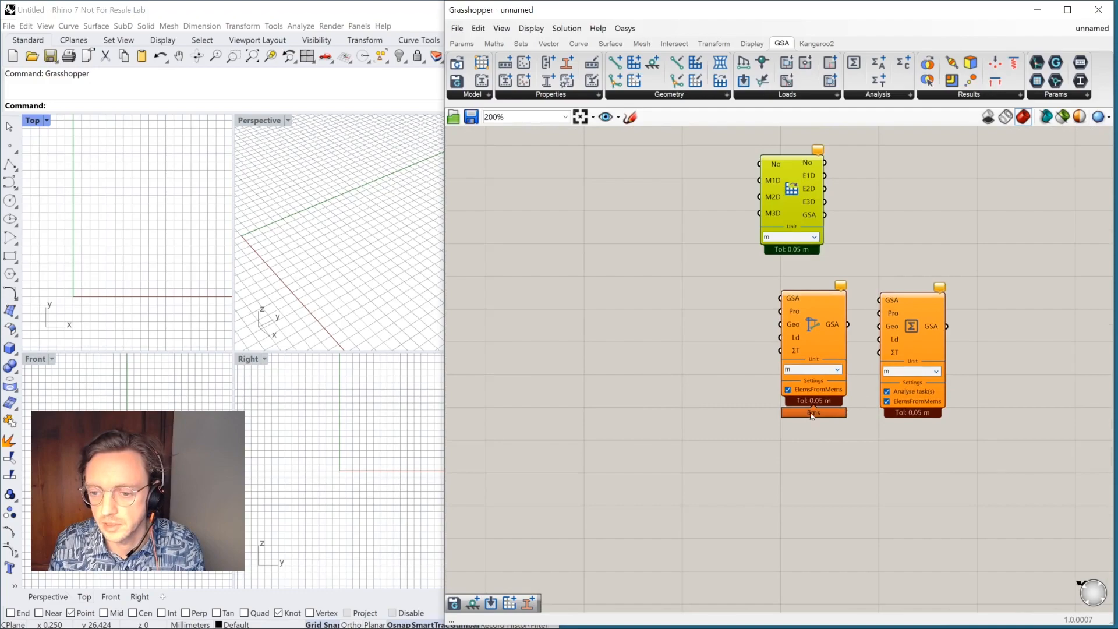
Point out the ElemsFromMems setting on the model component, and delete both the create and analyse model components
left_click(788, 390)
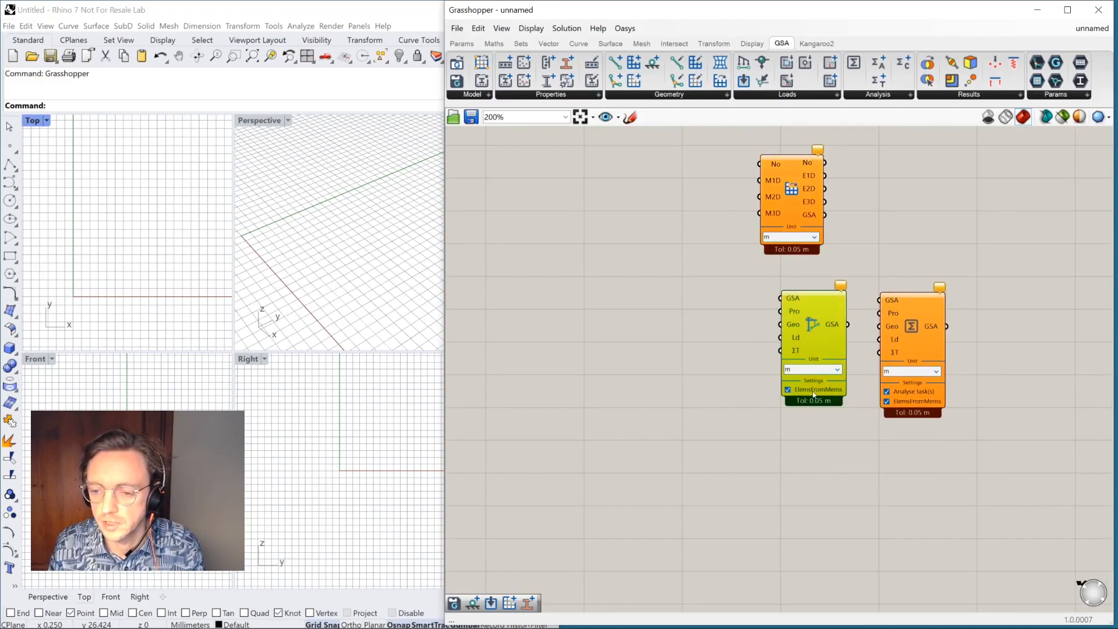
double_click(808, 392)
left_click(856, 414)
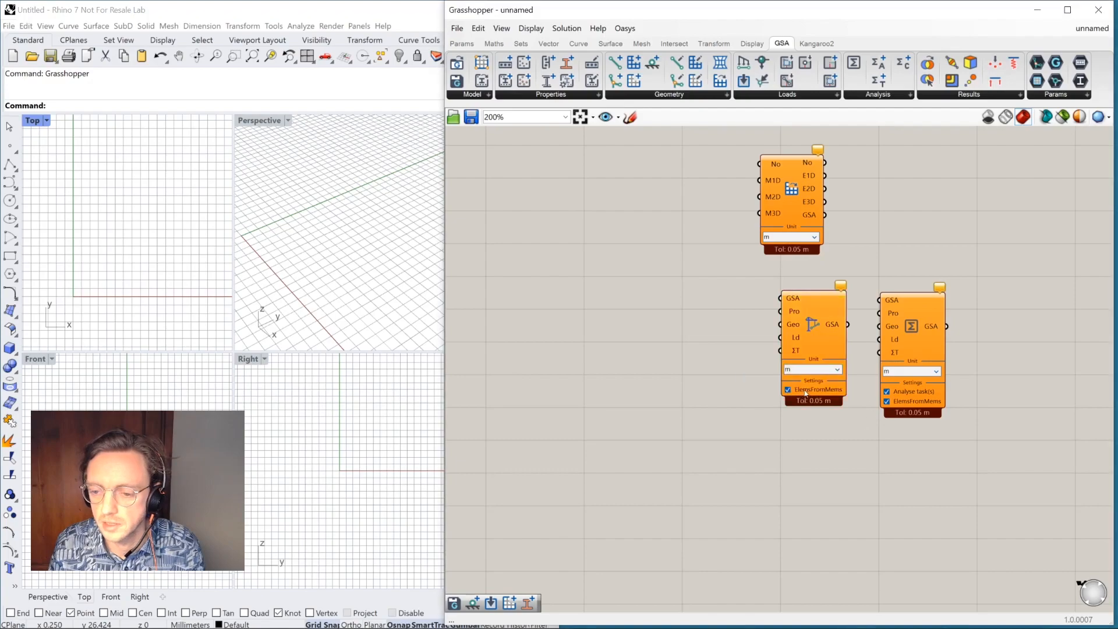
left_click_drag(969, 463, 770, 279)
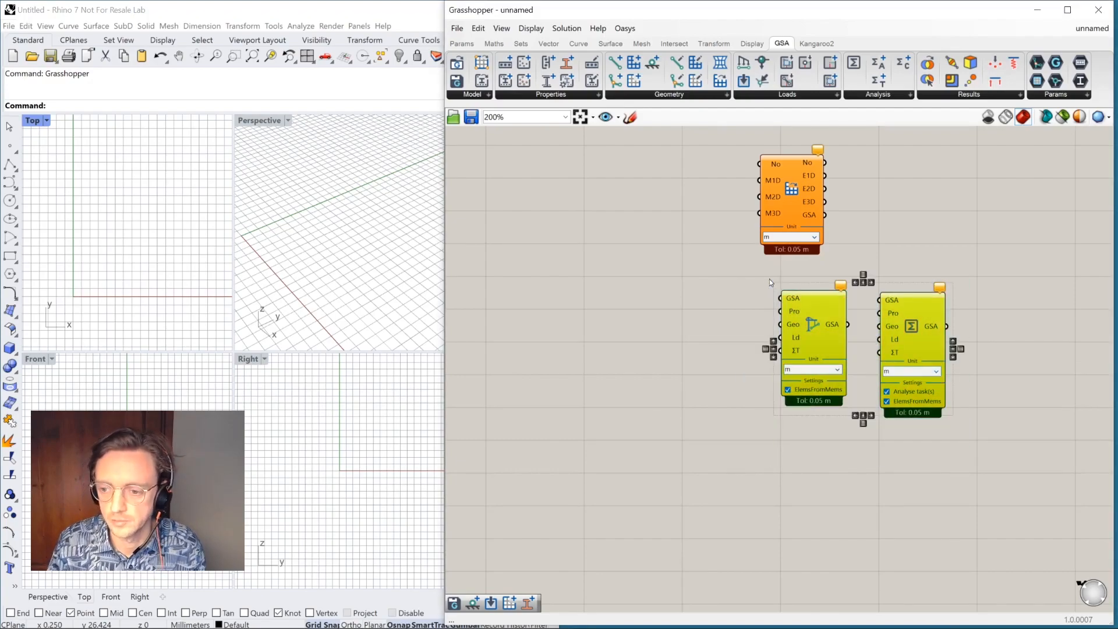
key("Delete")
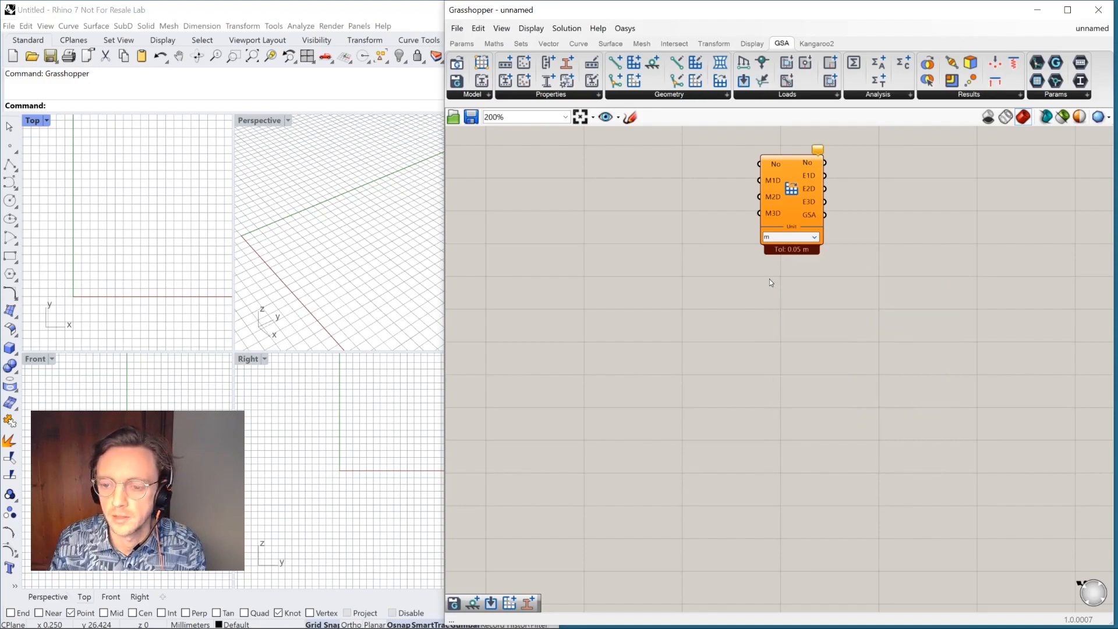
left_click(694, 96)
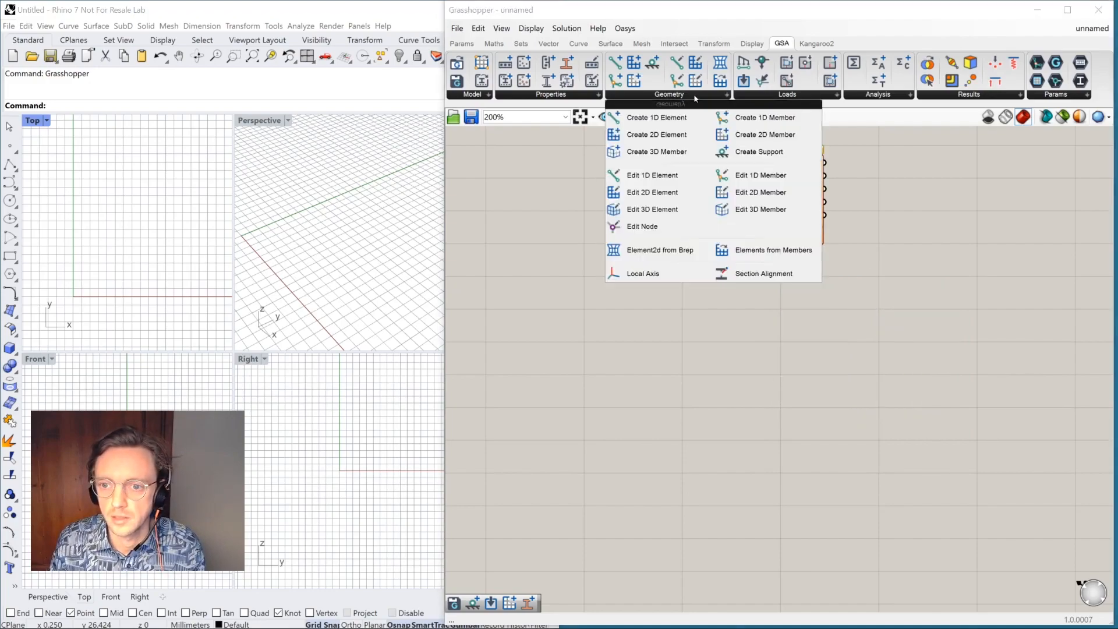
left_click(773, 251)
left_click(792, 198)
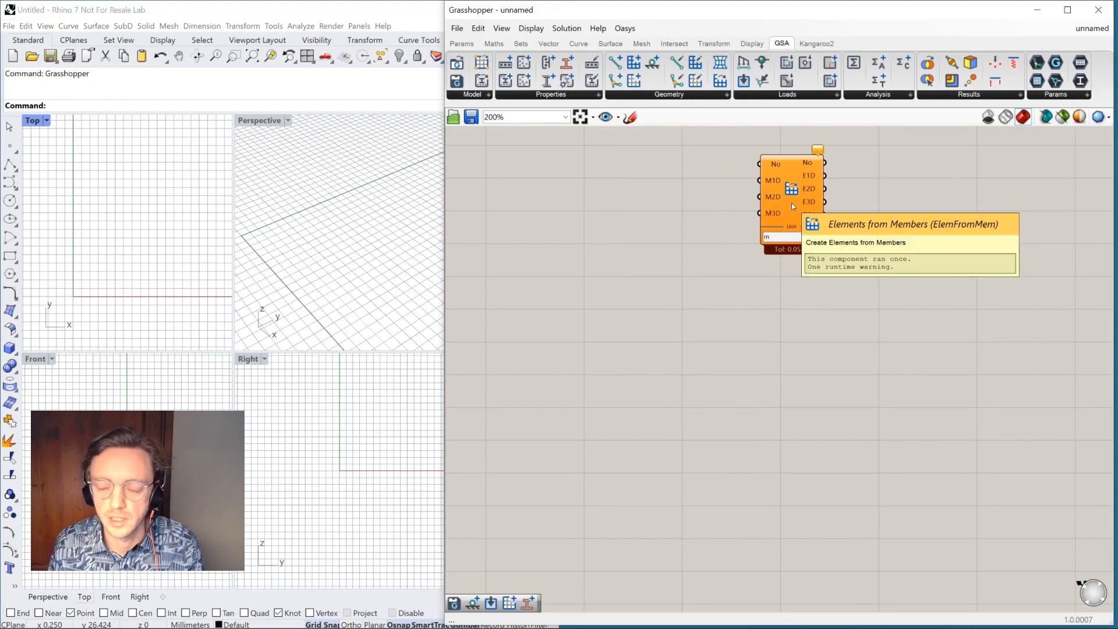
Add a Create 2D Member component and place it just before the Elements from Members component
right_click_drag(708, 214, 880, 294)
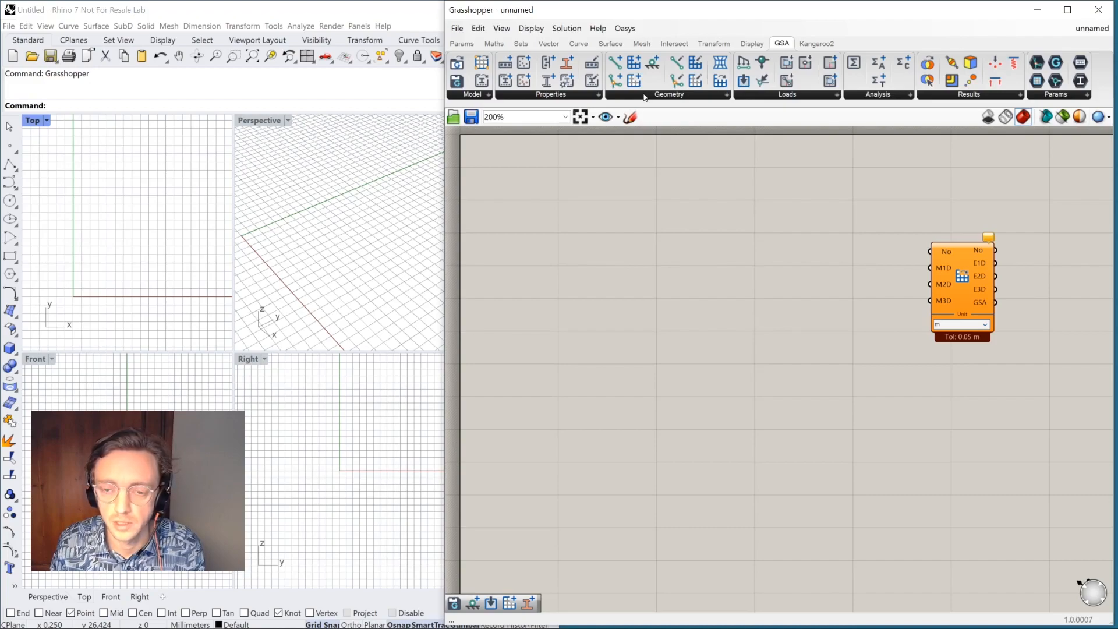
left_click_drag(637, 85, 781, 274)
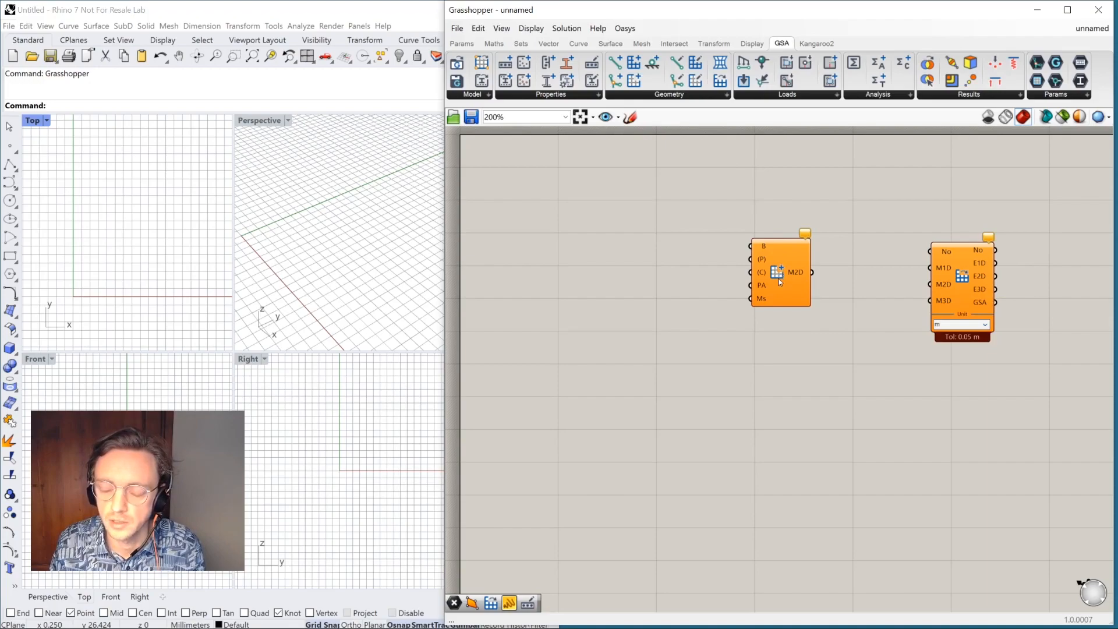
left_click(781, 282)
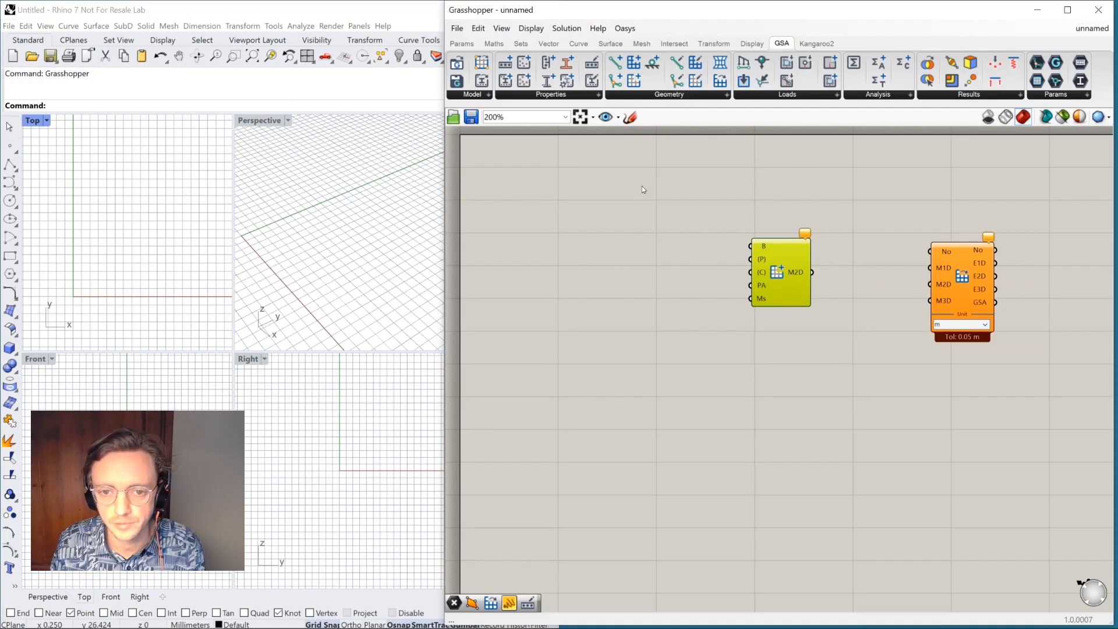
left_click_drag(756, 248, 790, 242)
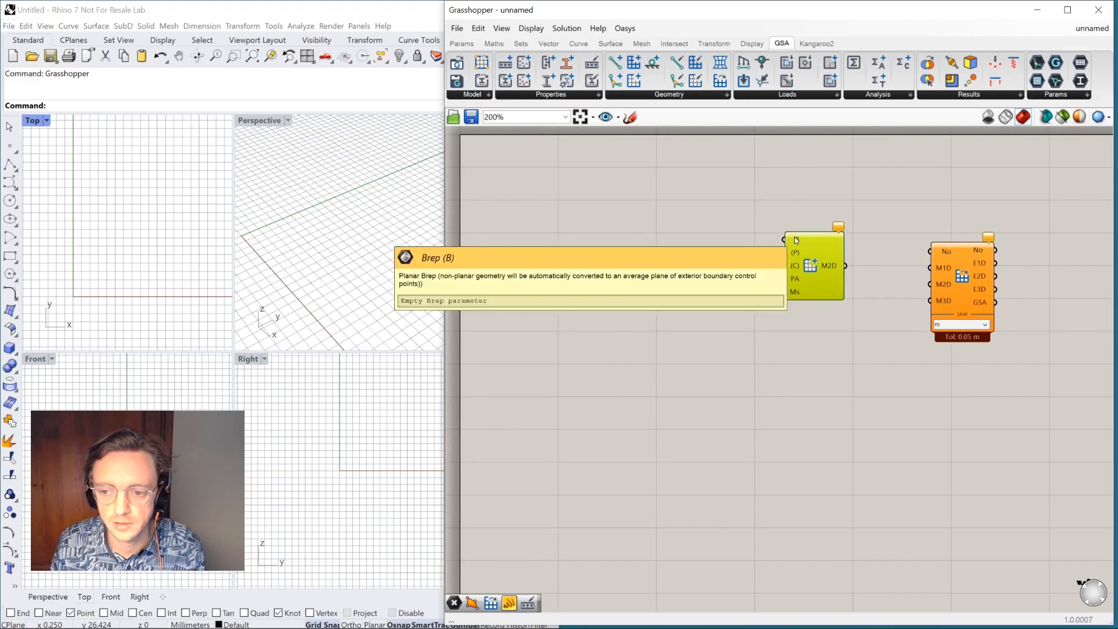
Add a Rectangle component with sliders of 15 for its X and Y sizes, and connect it to the 2D member's Brep input
double_click(598, 230)
type("rect")
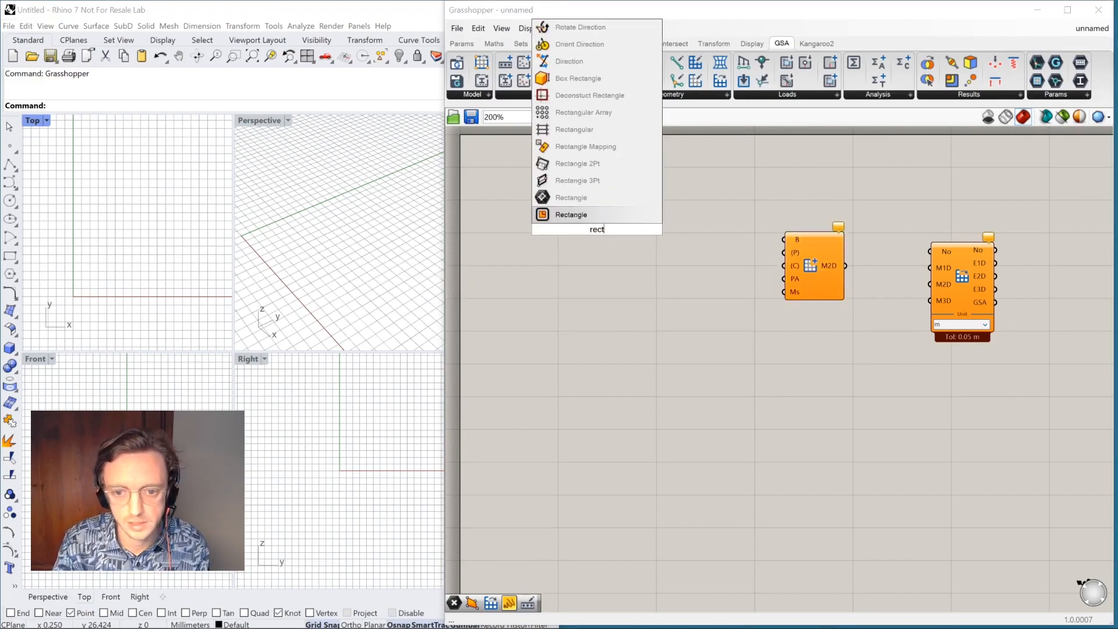
left_click(600, 220)
left_click_drag(600, 227, 626, 234)
left_click(561, 236)
double_click(562, 236)
type("15")
key("Return")
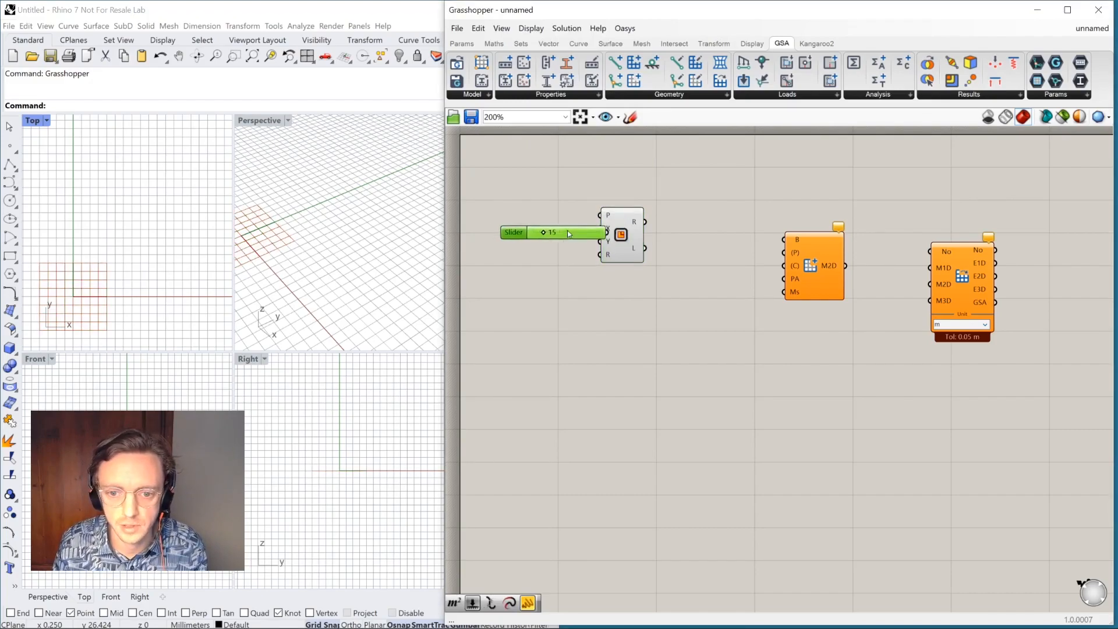
left_click_drag(609, 234, 784, 239)
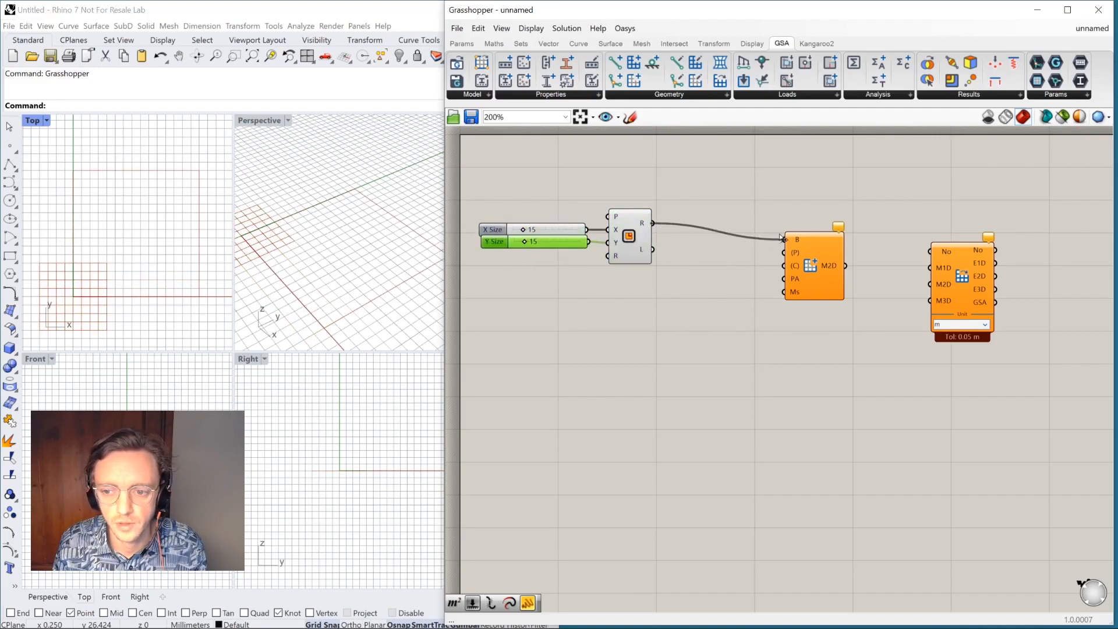
Connect the Create 2D Member output to the M2D input of Elements from Members
mouse_move(344, 285)
right_mouse_down()
mouse_move(373, 289)
mouse_move(361, 288)
right_mouse_up()
left_click_drag(813, 265, 823, 266)
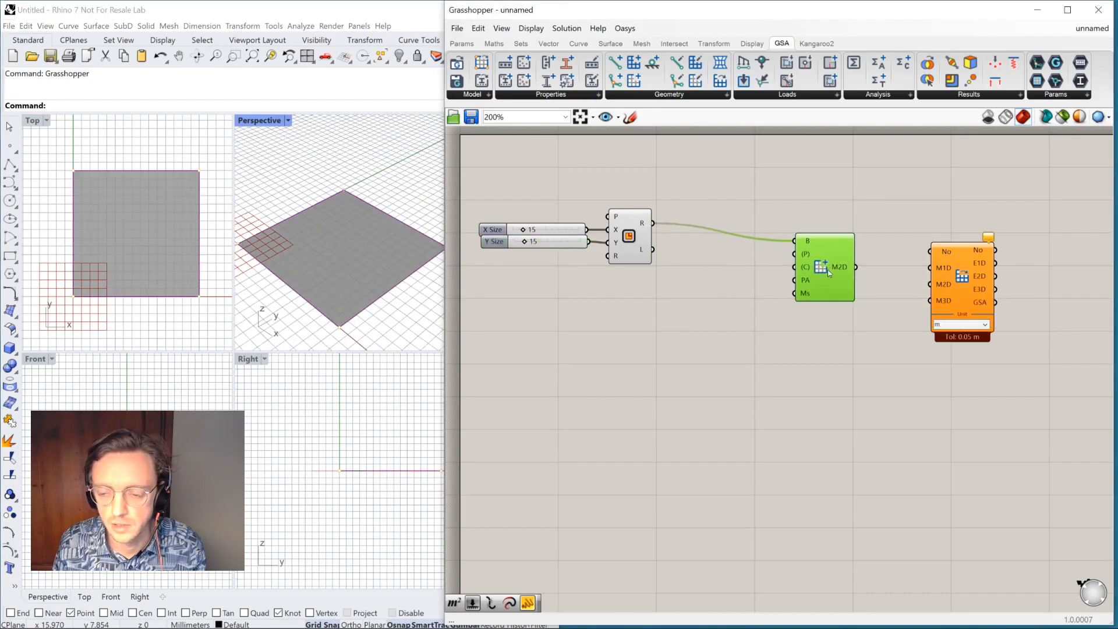
left_click_drag(856, 267, 958, 281)
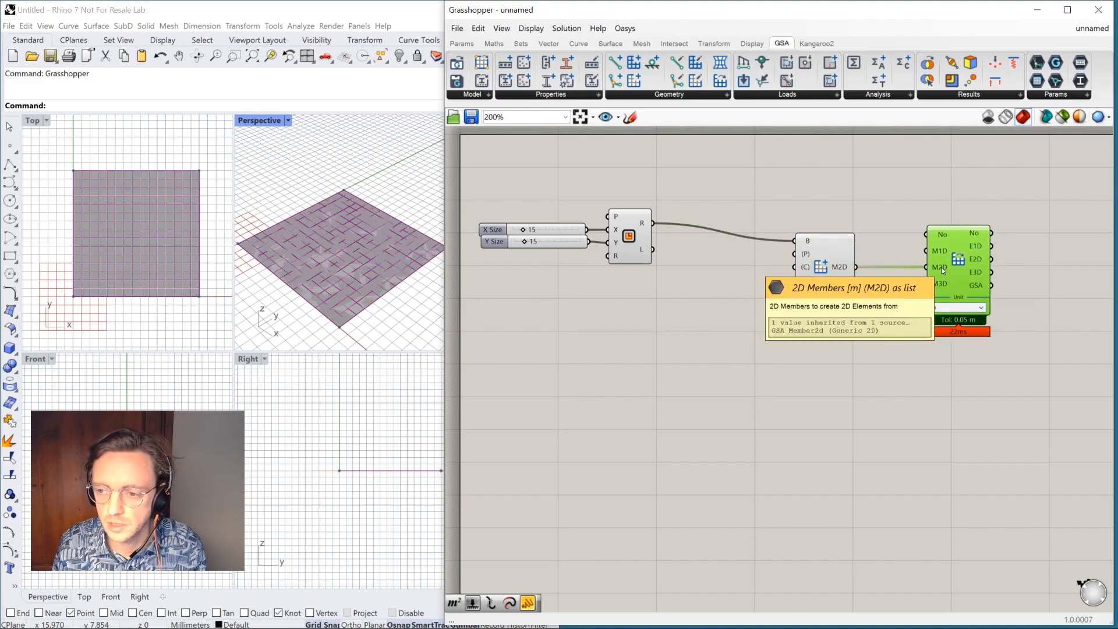
mouse_move(980, 261)
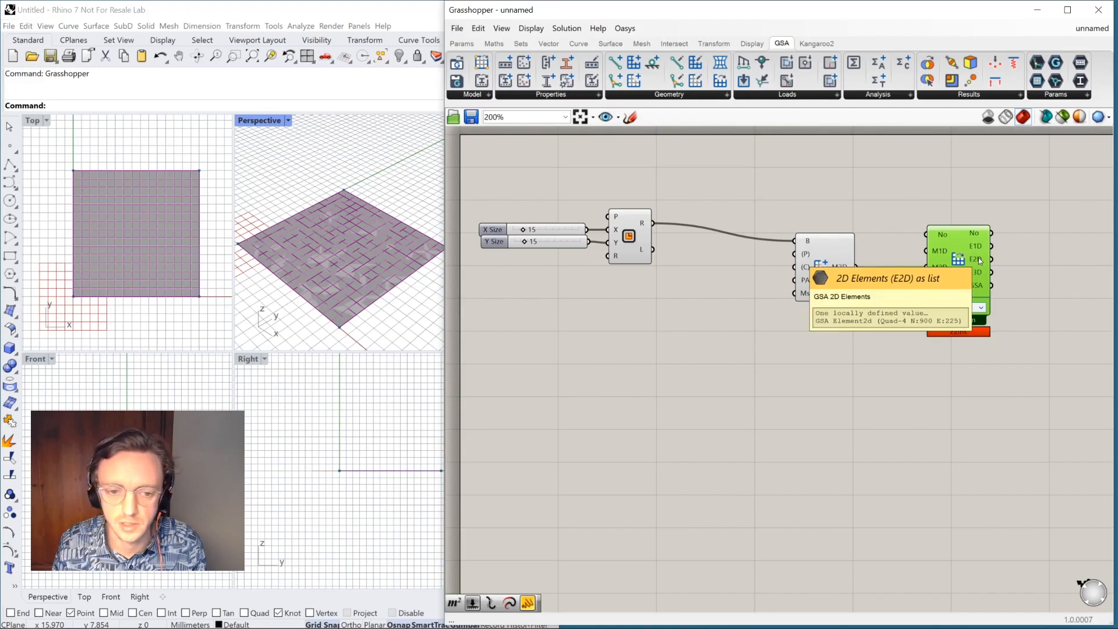
Add a Mesh Edges component and connect the E2D output of Elements from Members to it
double_click(1048, 264)
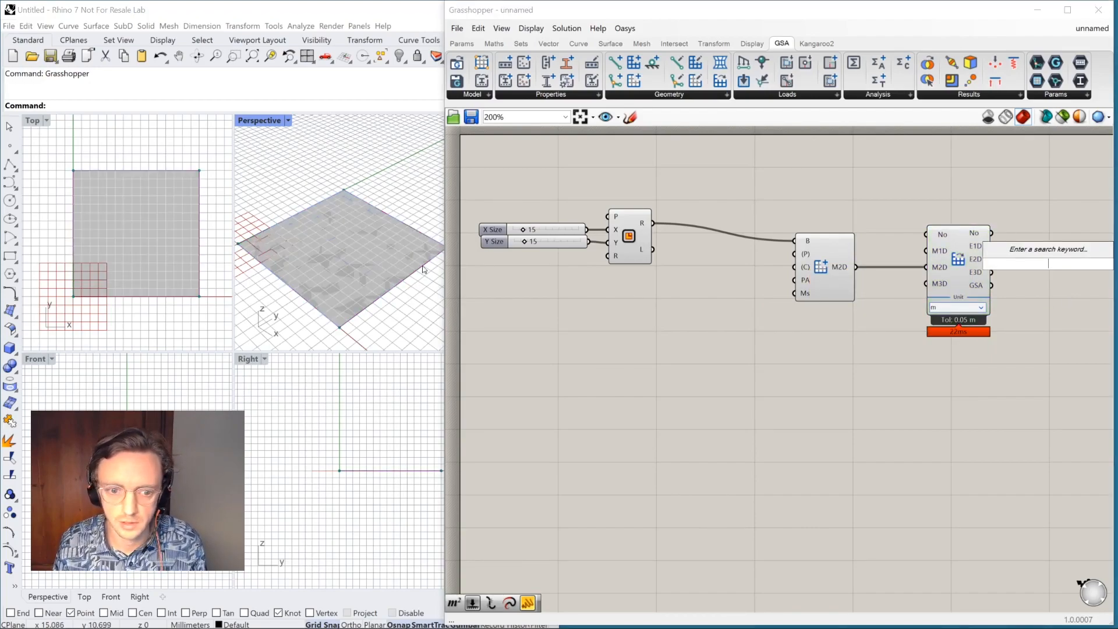
mouse_move(391, 276)
right_mouse_down()
mouse_move(380, 277)
mouse_move(388, 284)
right_mouse_up()
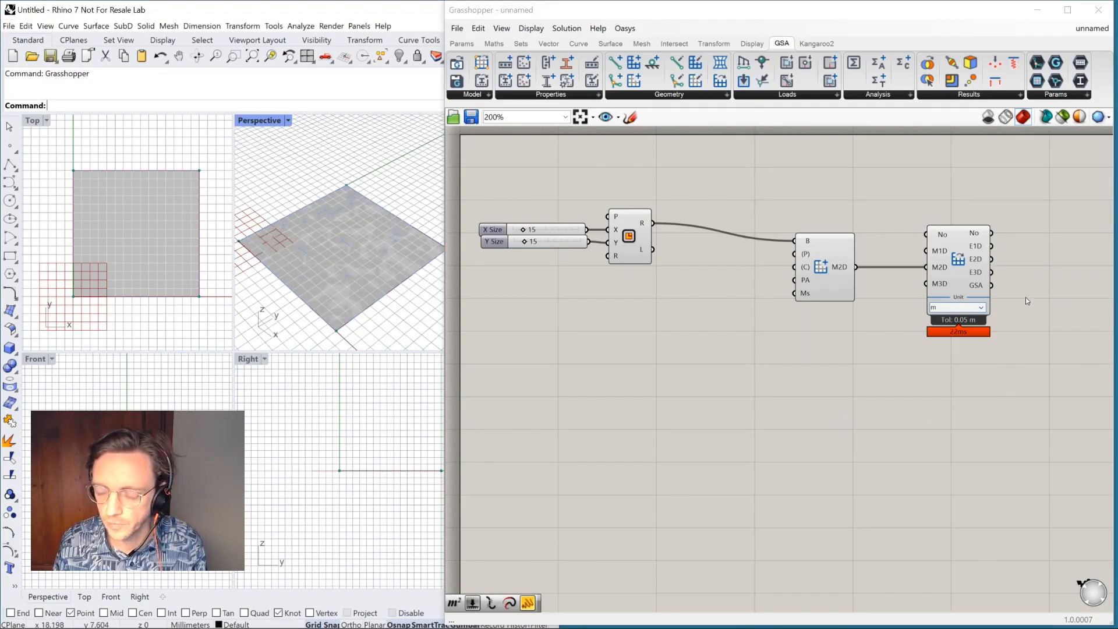
double_click(1040, 280)
type("ed")
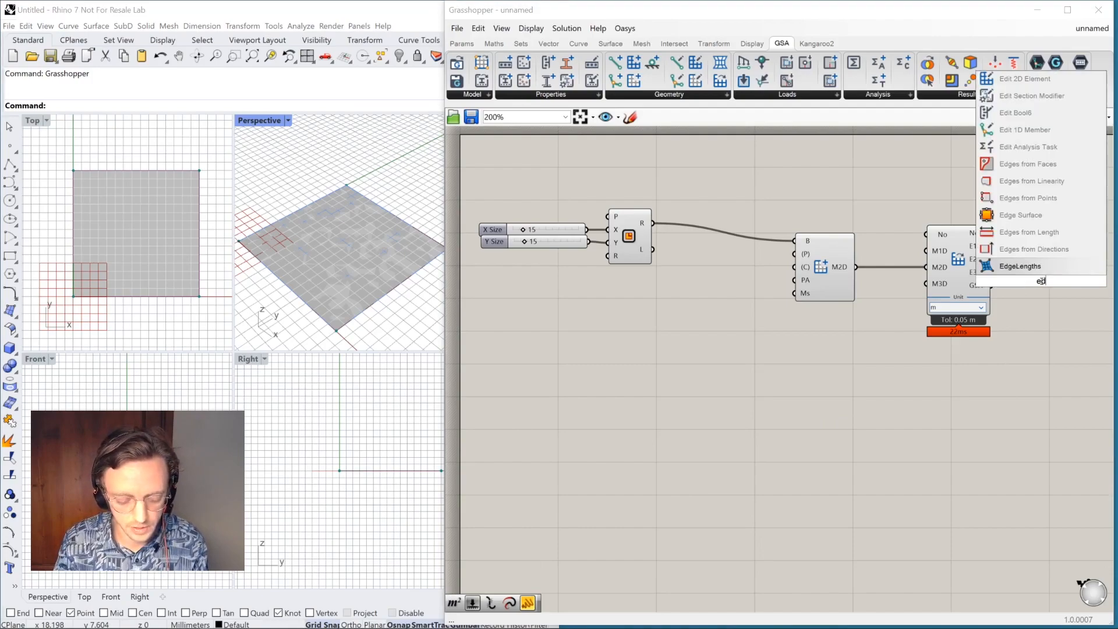
type("ge")
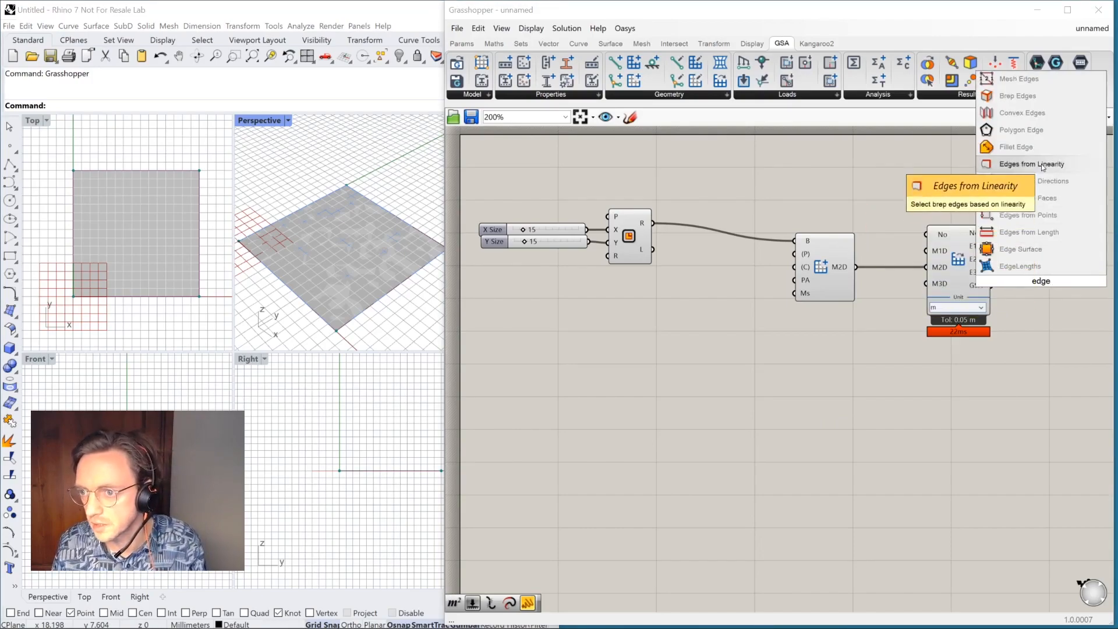
left_click(1017, 78)
left_click_drag(992, 259, 1037, 274)
left_click(1042, 303)
mouse_move(423, 230)
right_mouse_down()
mouse_move(412, 244)
mouse_move(421, 234)
right_mouse_up()
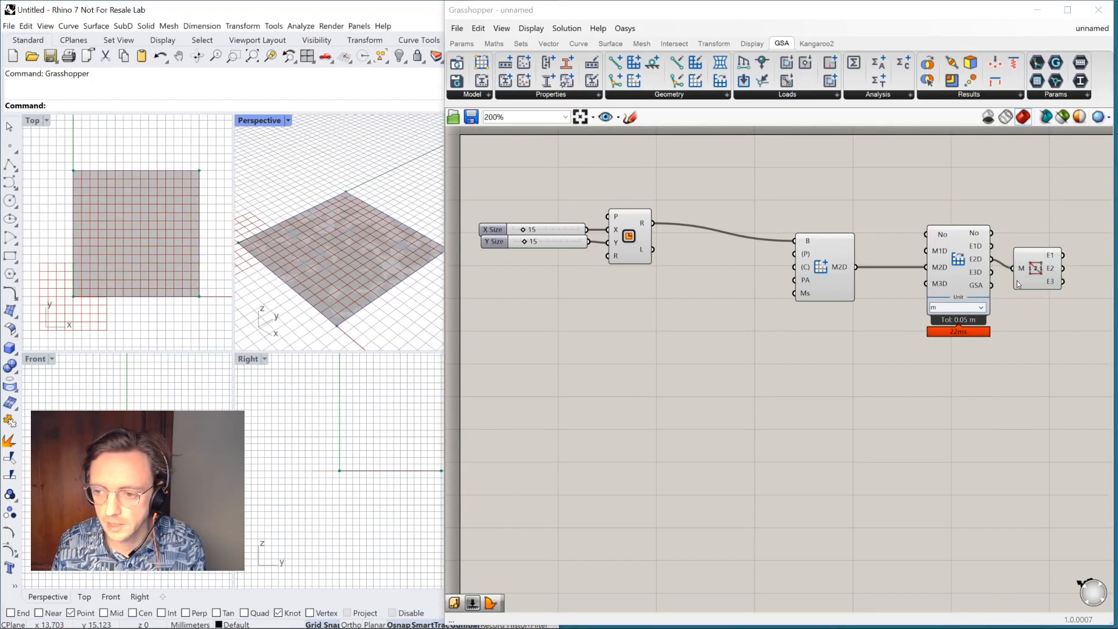
Tidy the canvas by aligning Mesh Edges with the E2D output and spacing the Y Size slider from the X Size slider
mouse_move(977, 261)
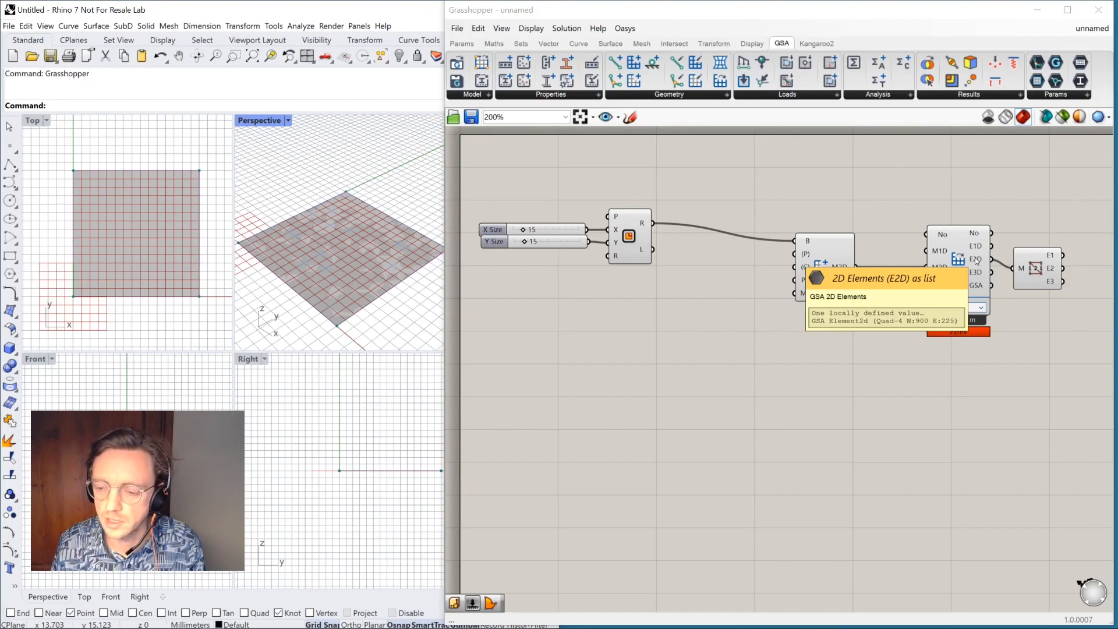
left_click_drag(1020, 271, 1009, 263)
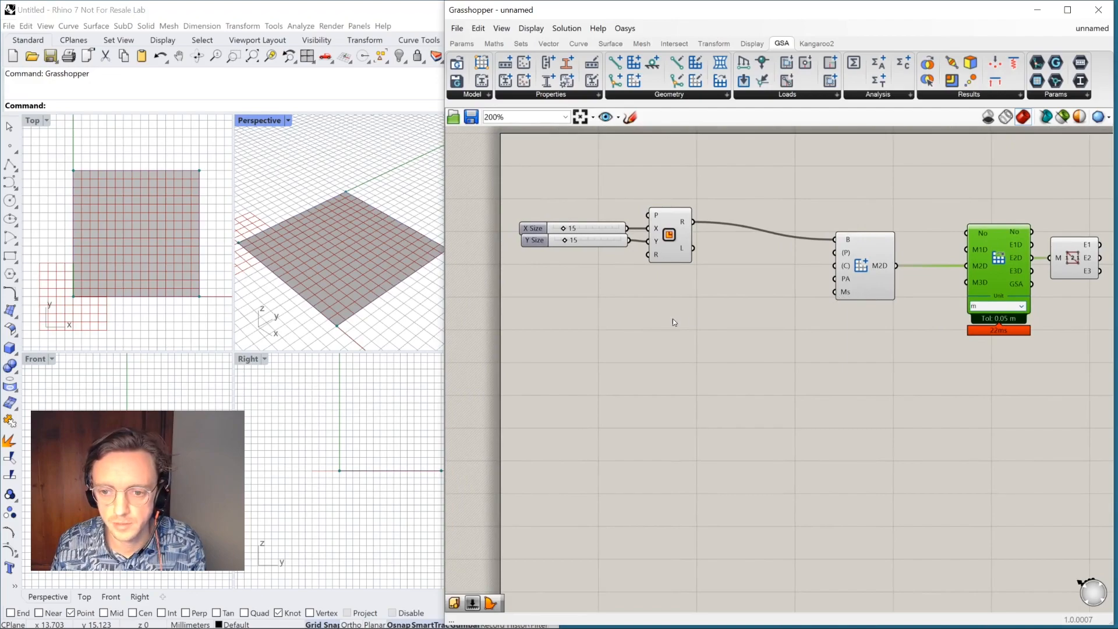
left_click(794, 310)
left_click_drag(606, 241, 605, 247)
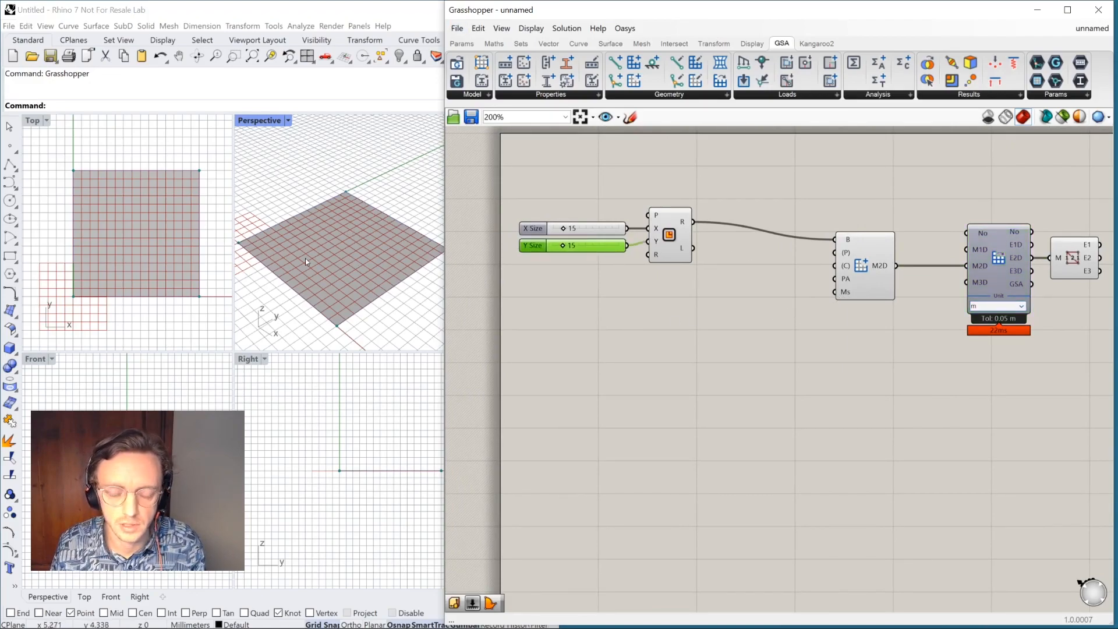
Add a Circle component defined by base plane and radius, and place it below the Rectangle component
double_click(695, 339)
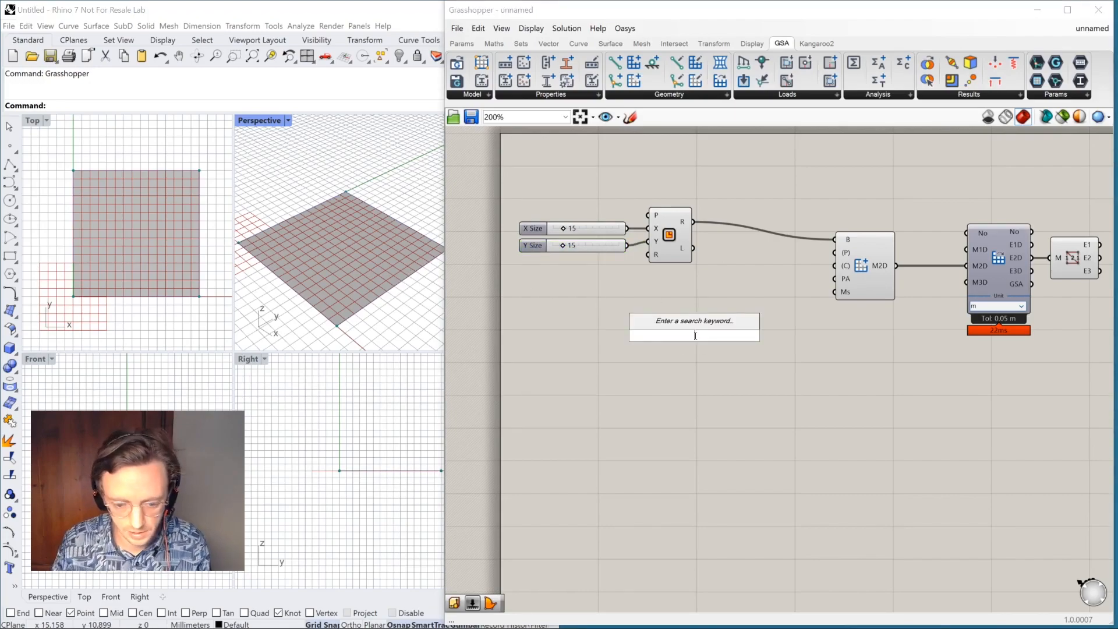
type("cir")
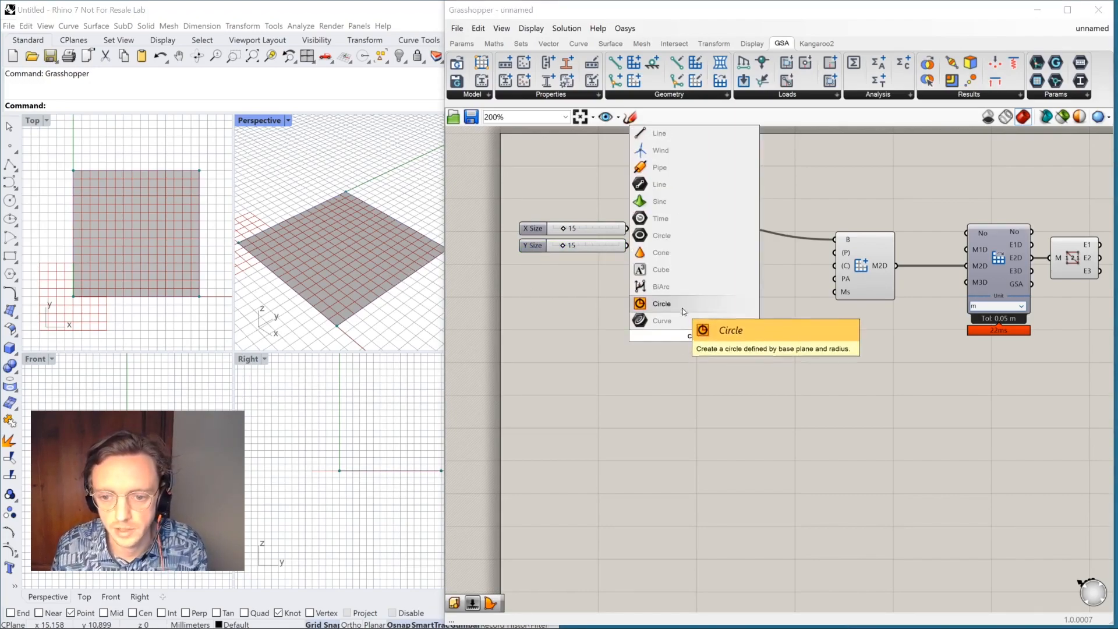
left_click(664, 321)
left_click_drag(721, 317, 737, 300)
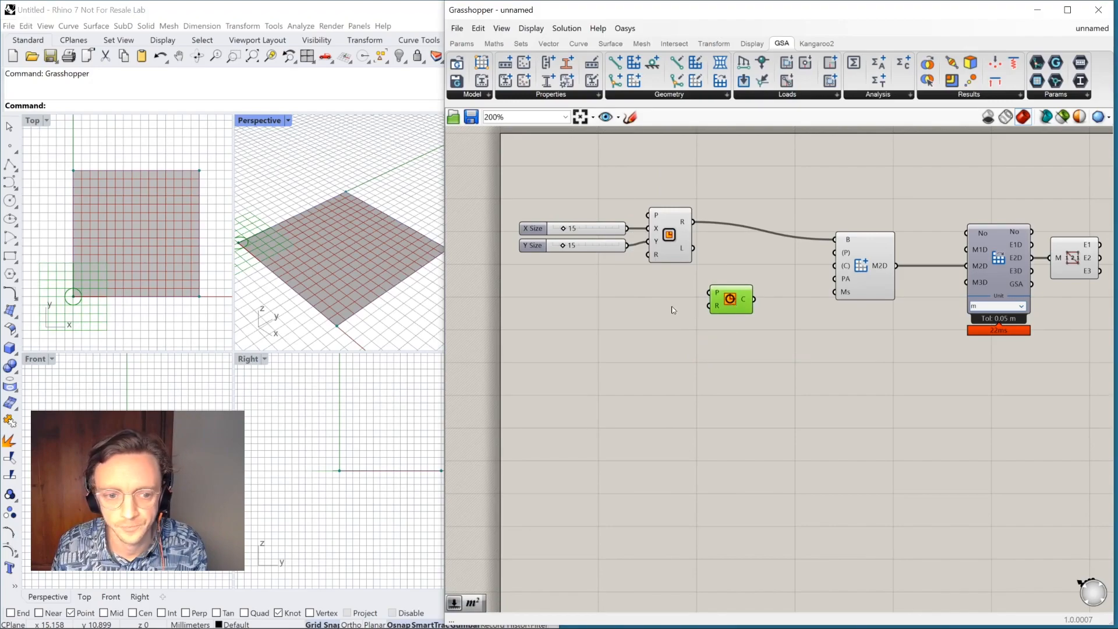
Add an Area component, feed it the Rectangle output, and use its centroid as the Circle component's base plane
mouse_move(717, 298)
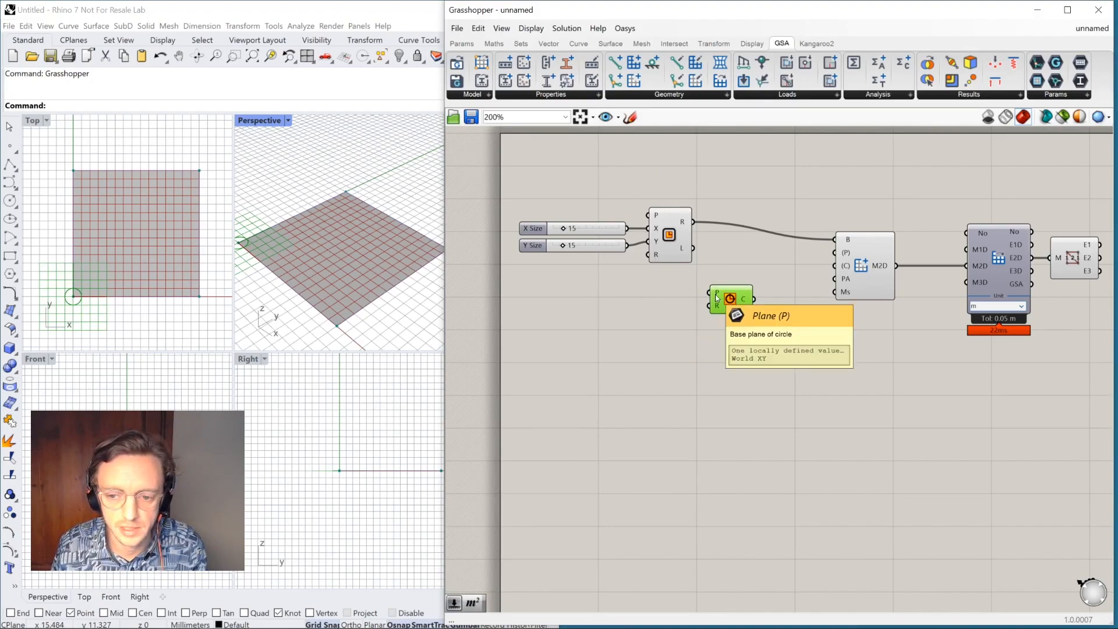
right_click_drag(250, 244, 266, 243, "shift")
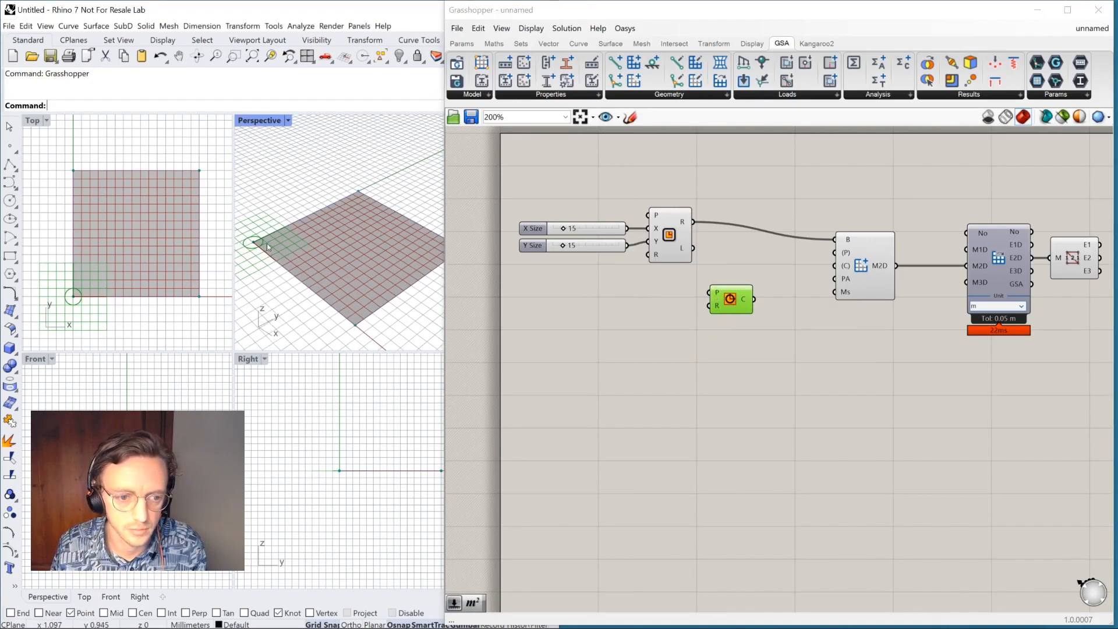
double_click(643, 311)
type("are")
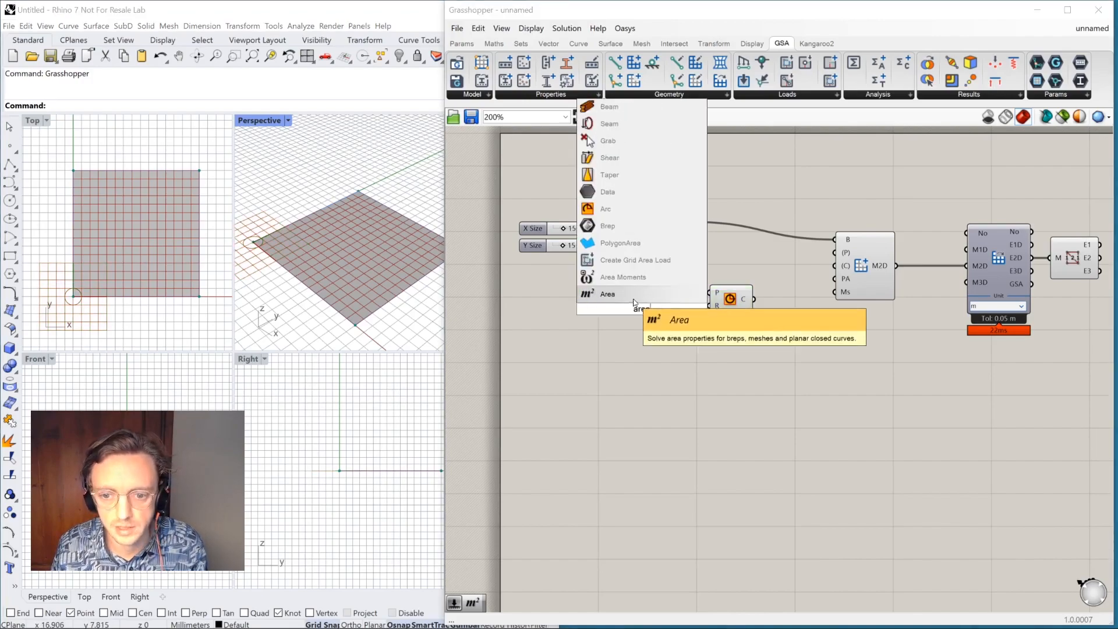
key("Return")
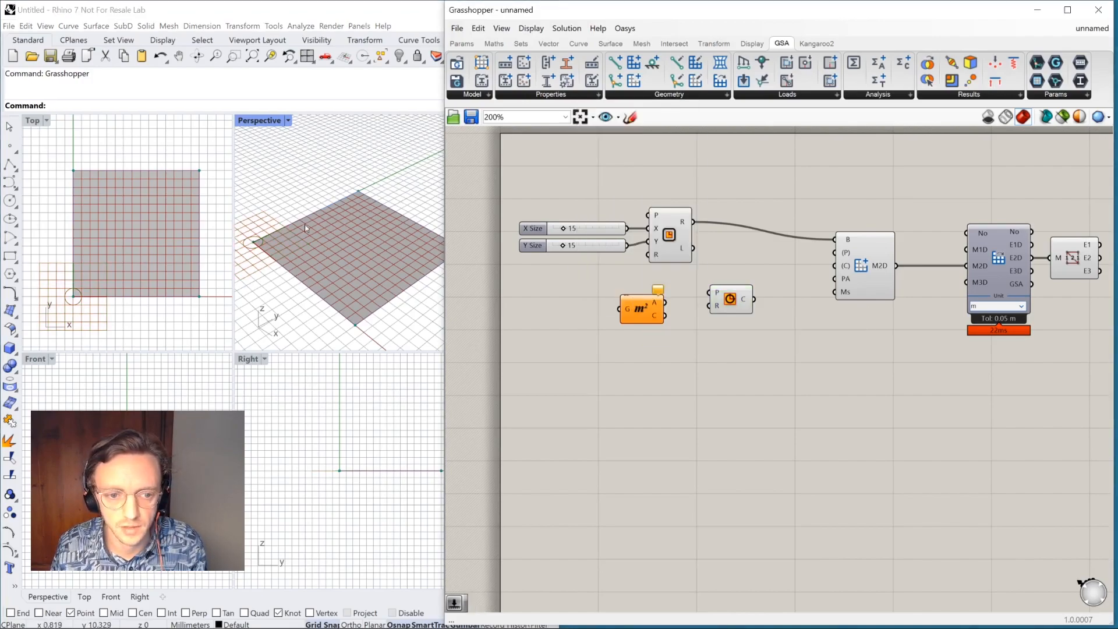
left_click_drag(619, 303, 702, 260)
left_click_drag(734, 302, 782, 277)
right_click_drag(787, 296, 712, 301)
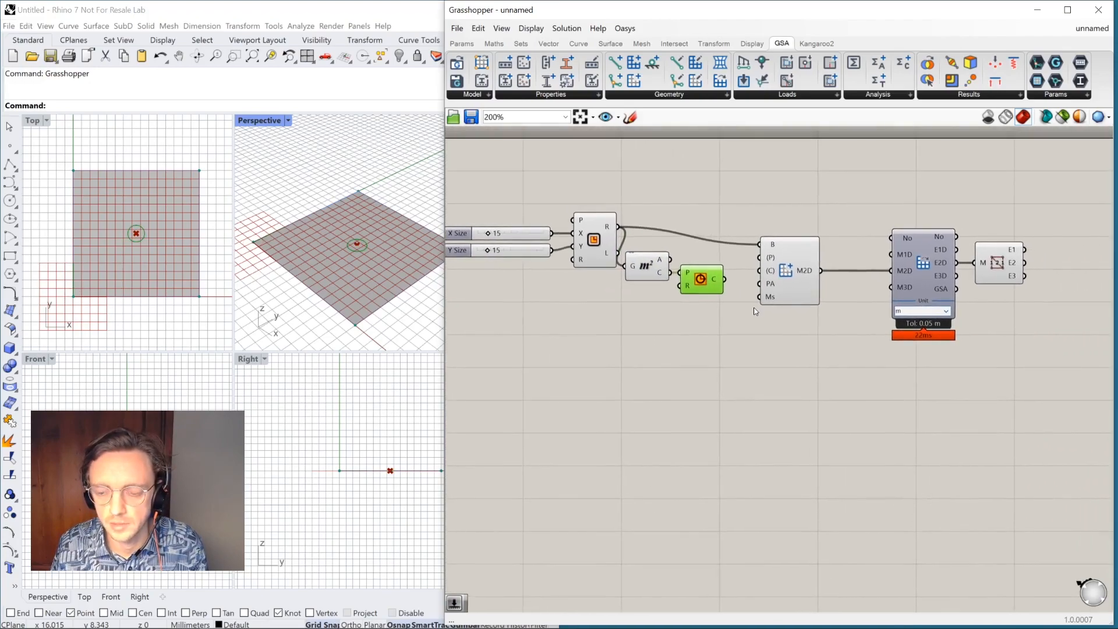
Make room on the canvas by spacing Area and Circle away from the Rectangle and moving the Create 2D Member chain farther along
left_click_drag(747, 311, 652, 263, "alt")
left_click_drag(701, 281, 734, 285)
left_click(729, 306)
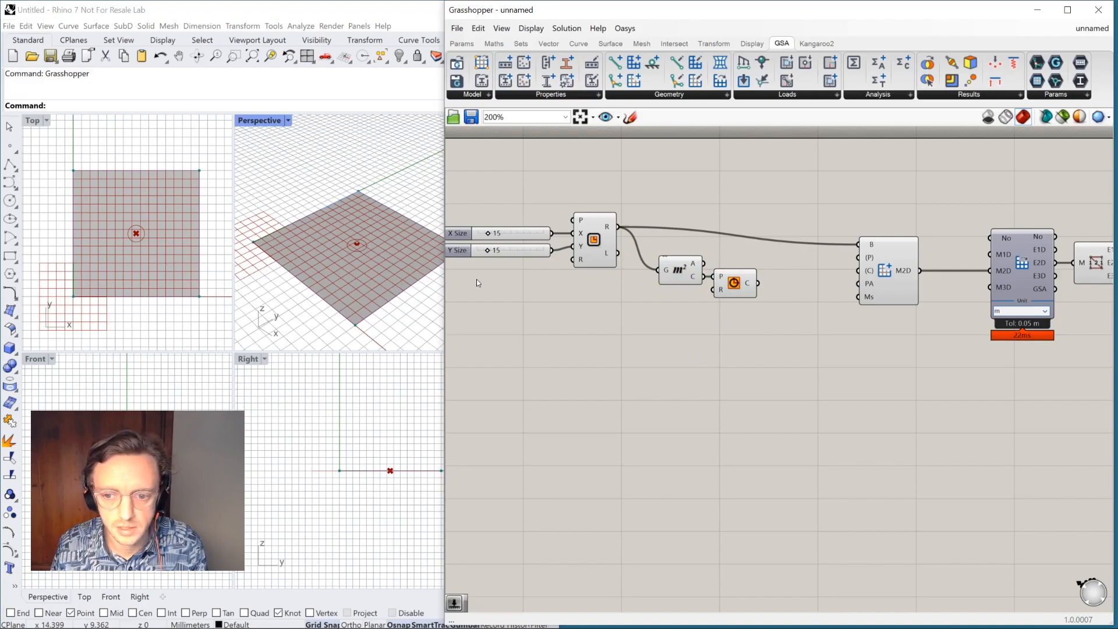
Add a number slider with value 3 and connect it to the Circle's Radius input
right_click_drag(388, 254, 363, 250)
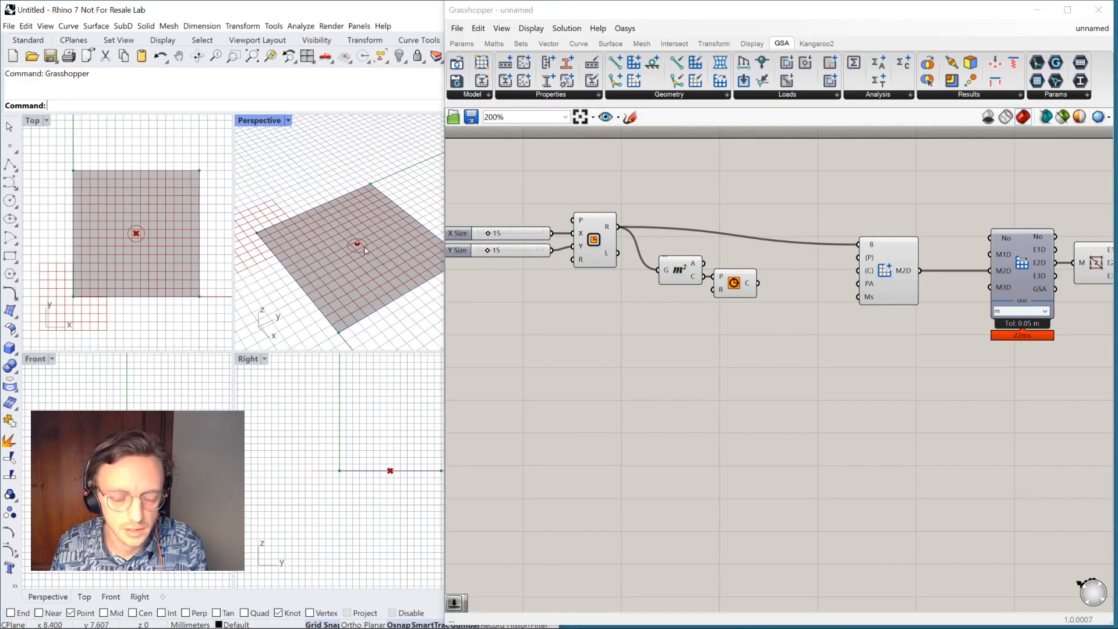
double_click(632, 309)
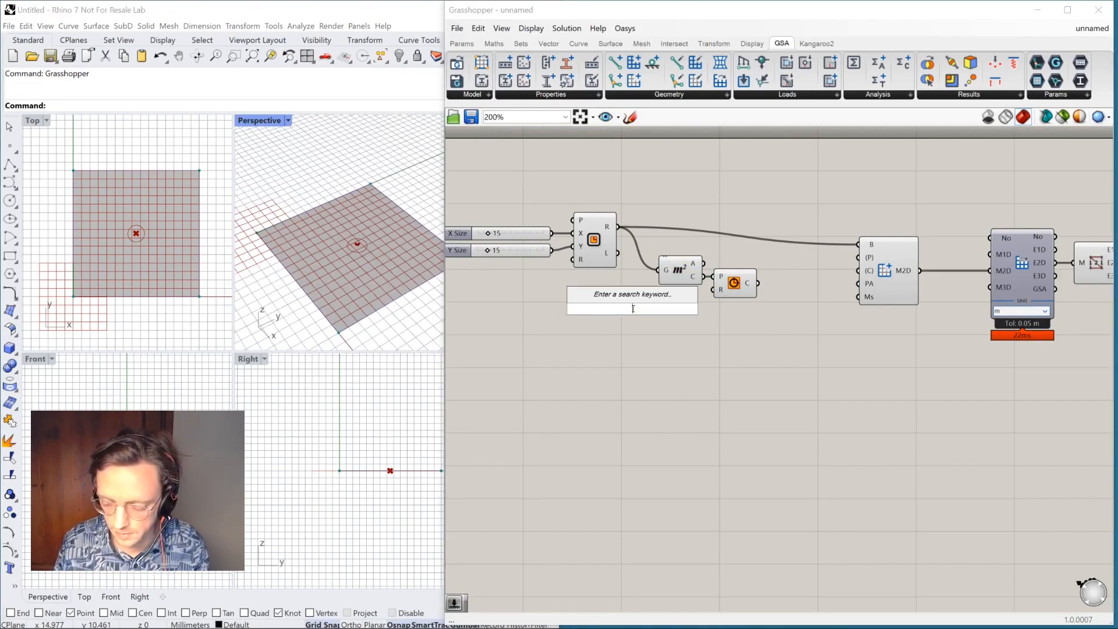
type("3")
key("Return")
mouse_move(692, 309)
left_mouse_down()
mouse_move(715, 290)
mouse_move(683, 302)
left_mouse_up()
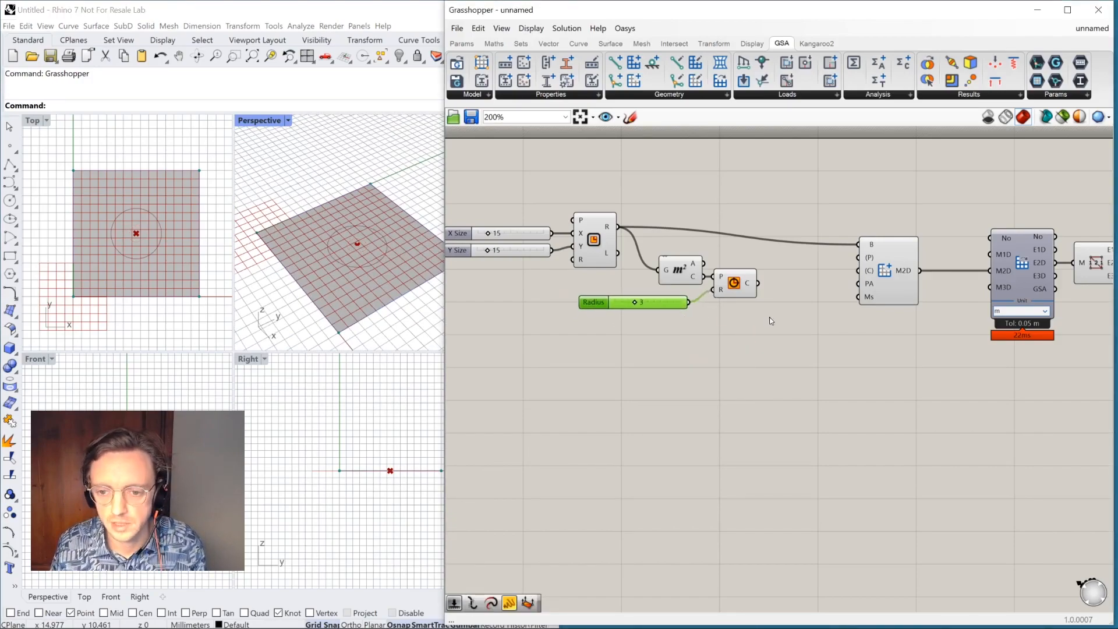
Add Boundary Surfaces between the curves and Create 2D Member, with Rectangle and Circle feeding E and its S output feeding B
left_click(683, 191)
left_click(602, 236)
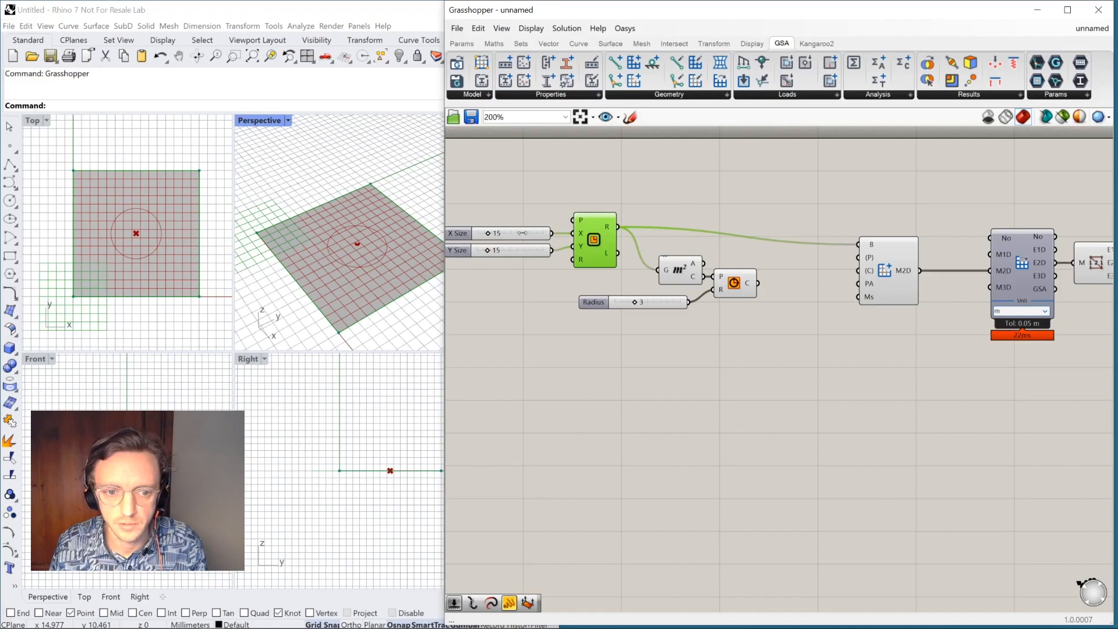
left_click(747, 286)
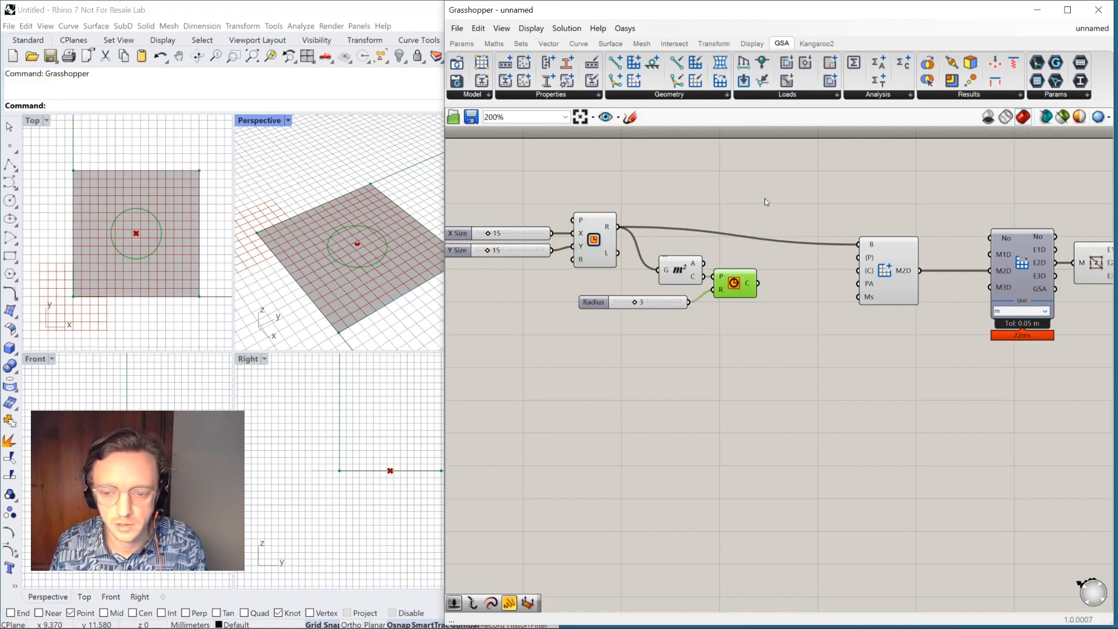
double_click(764, 198)
type("bound")
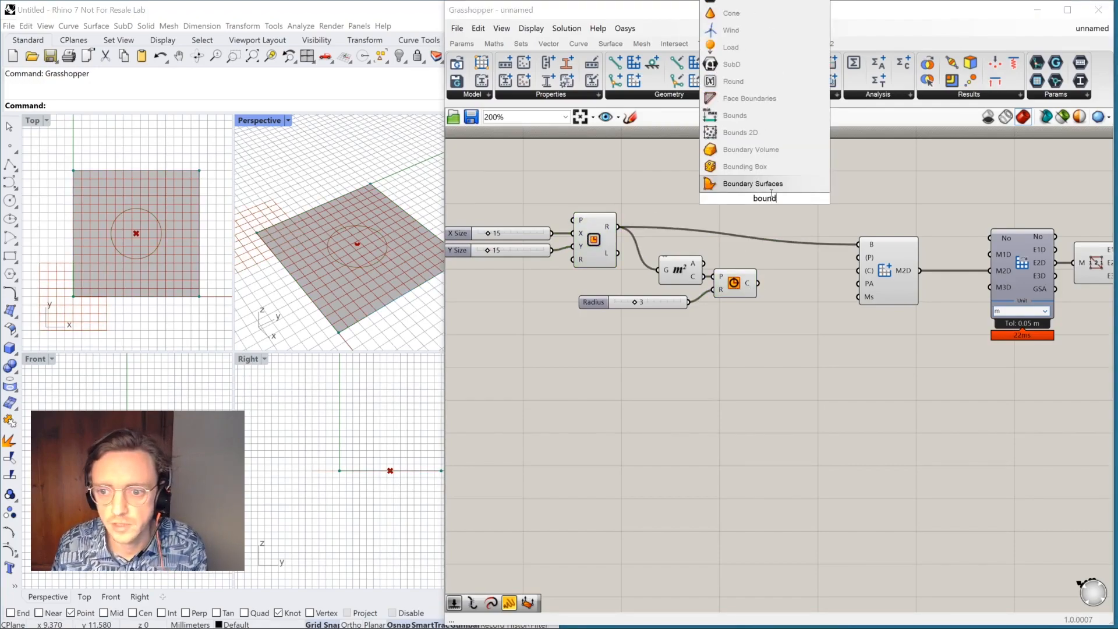
key("Return")
left_click_drag(766, 198, 787, 246)
left_click_drag(620, 228, 765, 241)
left_click_drag(761, 284, 797, 247, "shift")
left_click(771, 277)
Turn off the preview of the Rectangle, Area, Circle and Boundary Surfaces components, keeping Create 2D Member's preview on
left_click(907, 268)
left_click(850, 193)
left_click(796, 279)
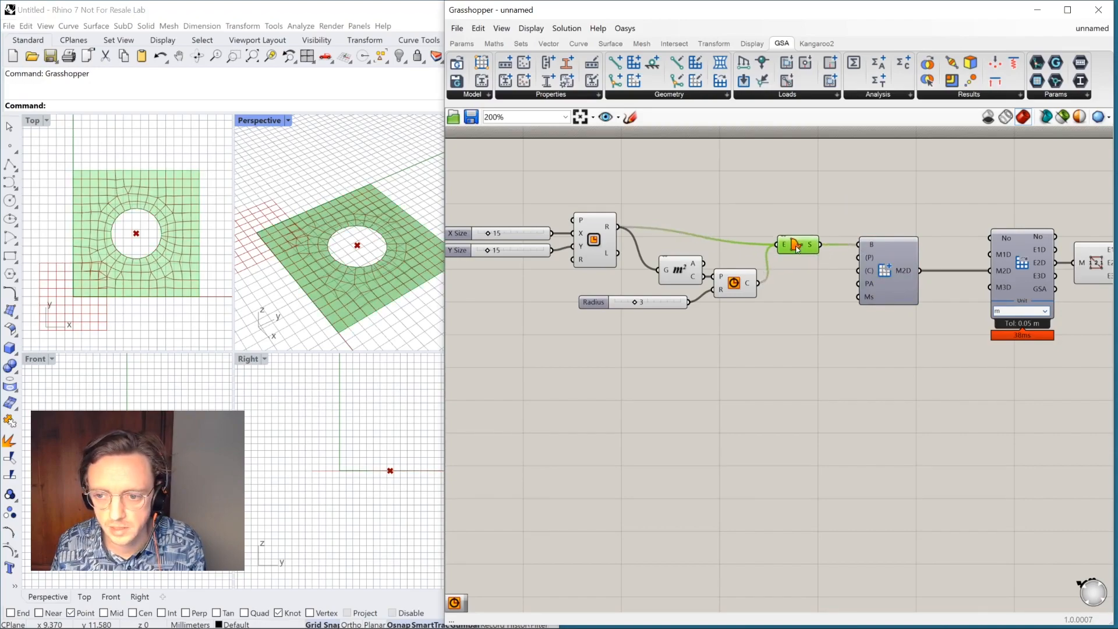
left_click_drag(806, 200, 598, 280)
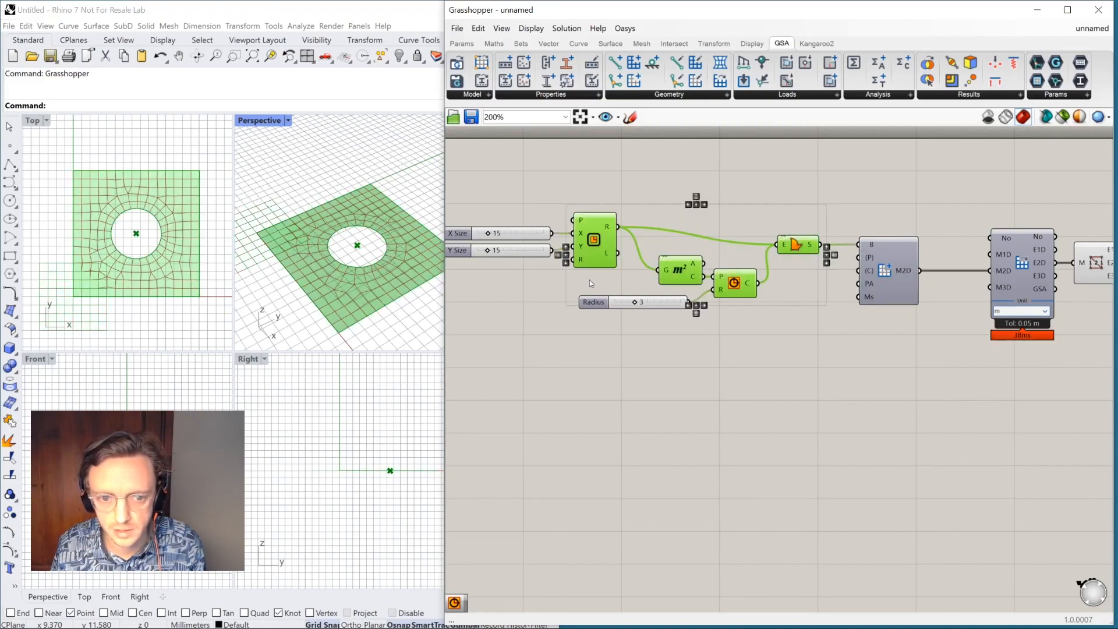
left_click(590, 280)
left_click(872, 261)
left_click(852, 192)
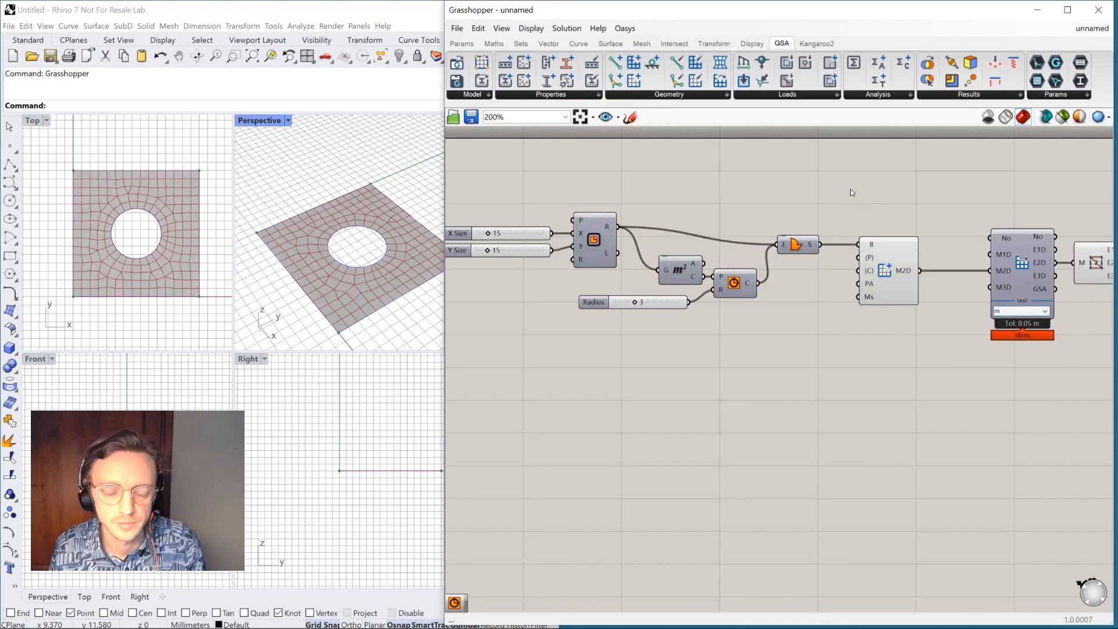
Inspect the mesh around the opening and set the circle's Radius slider to 2
right_click_drag(318, 262, 354, 271)
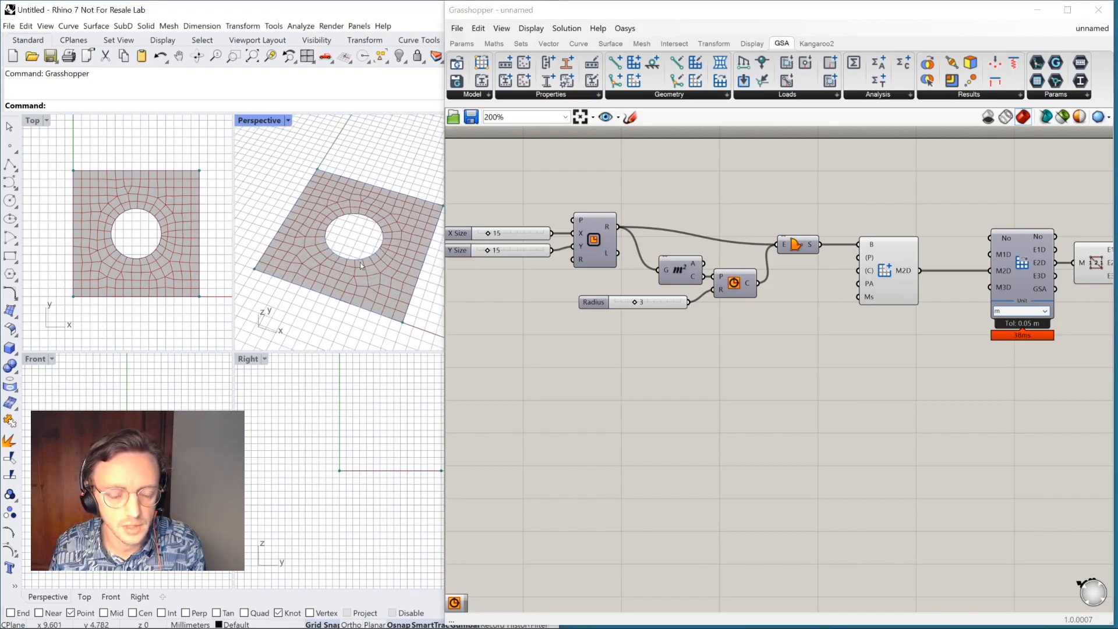
scroll(345, 268, "up", 5)
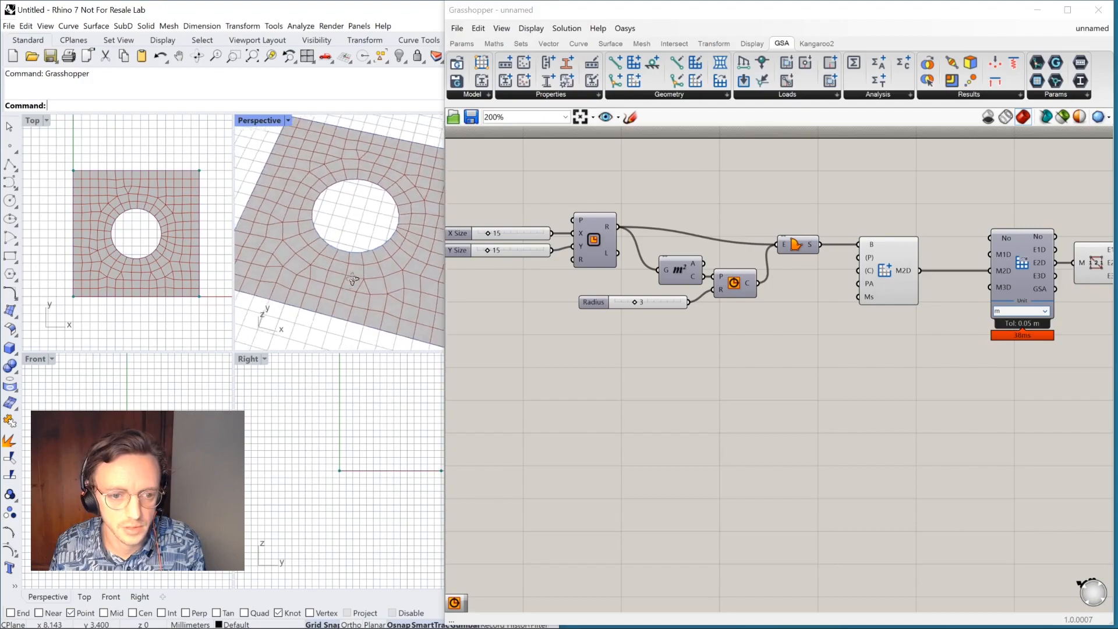
mouse_move(343, 264)
right_mouse_down()
mouse_move(328, 264)
mouse_move(358, 274)
right_mouse_up()
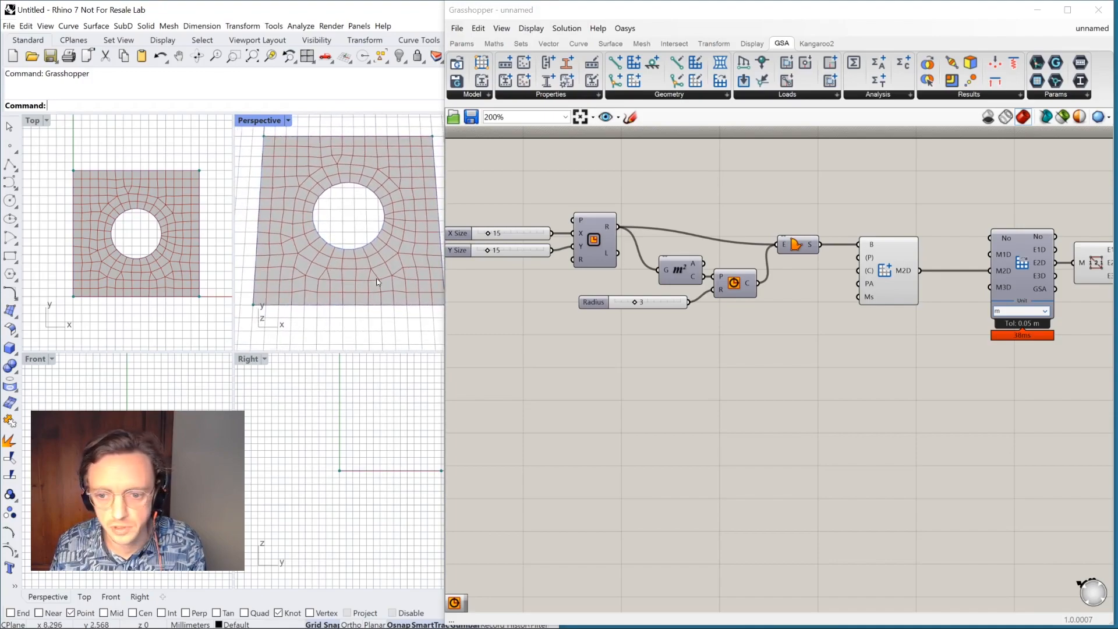
mouse_move(637, 303)
left_mouse_down()
mouse_move(646, 304)
mouse_move(632, 304)
left_mouse_up()
Add a 0.5 number slider, connect it to the Ms mesh size input of Create 2D Member, and place it below the Circle component
double_click(797, 334)
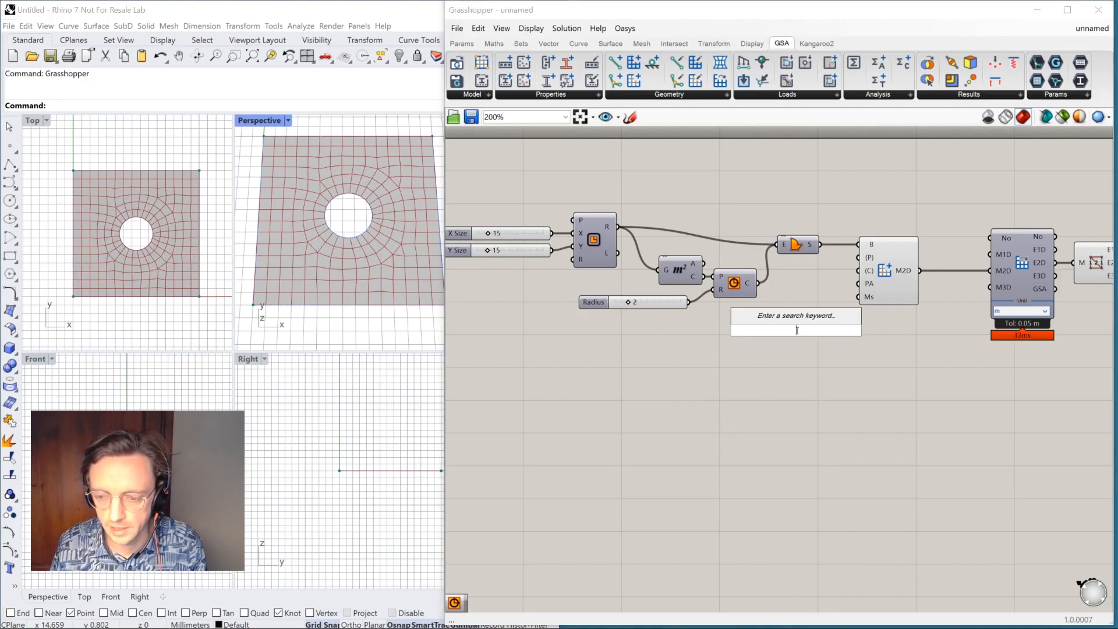
type("0.5")
key("Return")
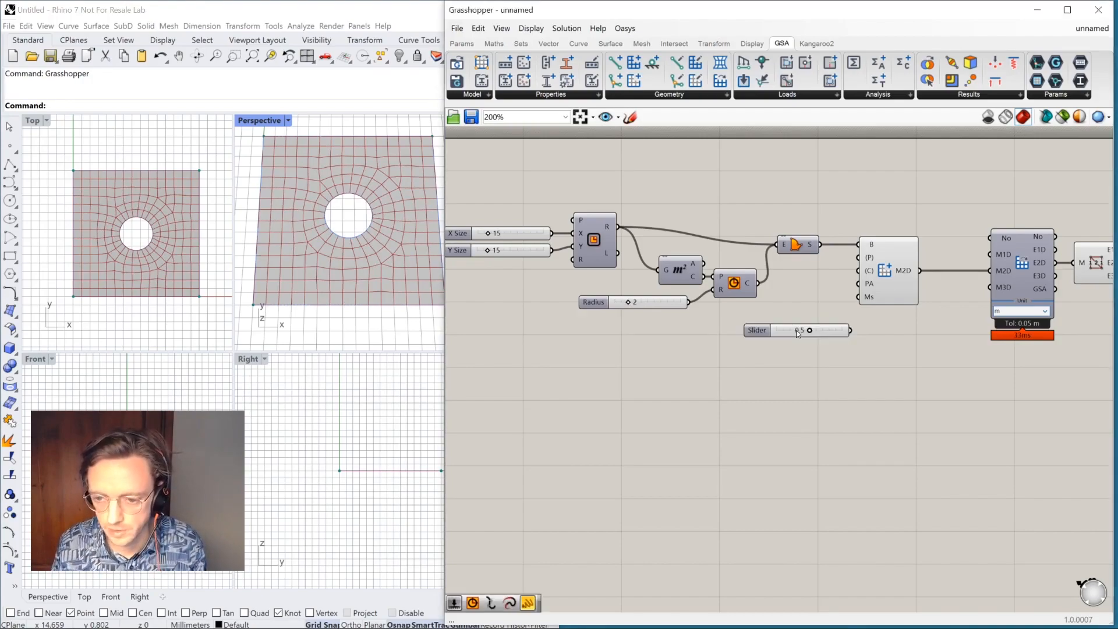
left_click_drag(851, 331, 860, 298)
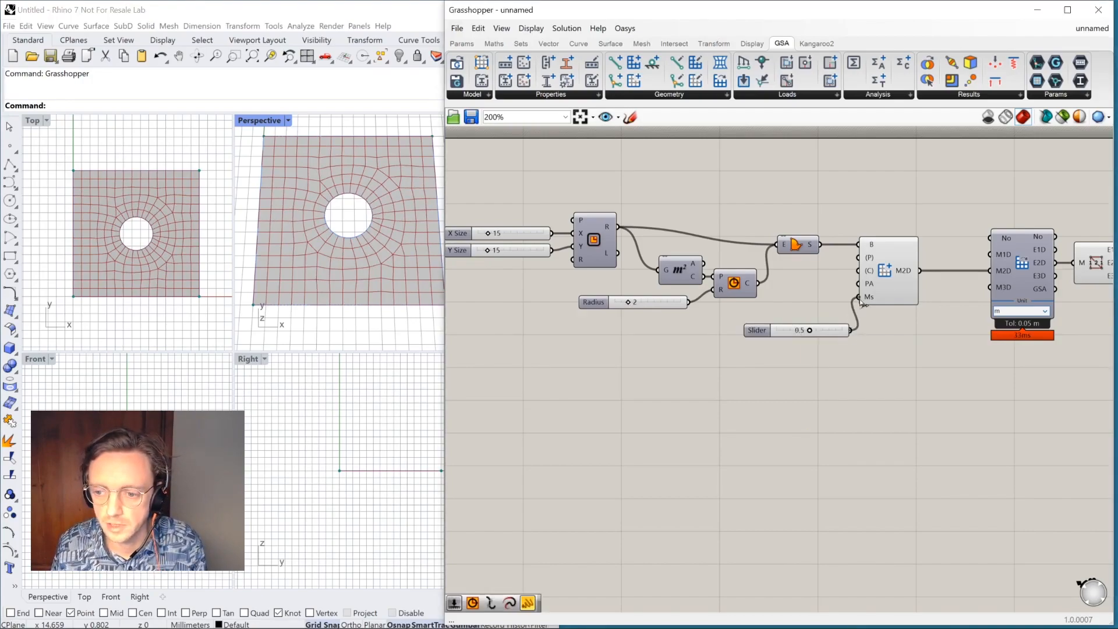
left_click_drag(800, 331, 742, 339)
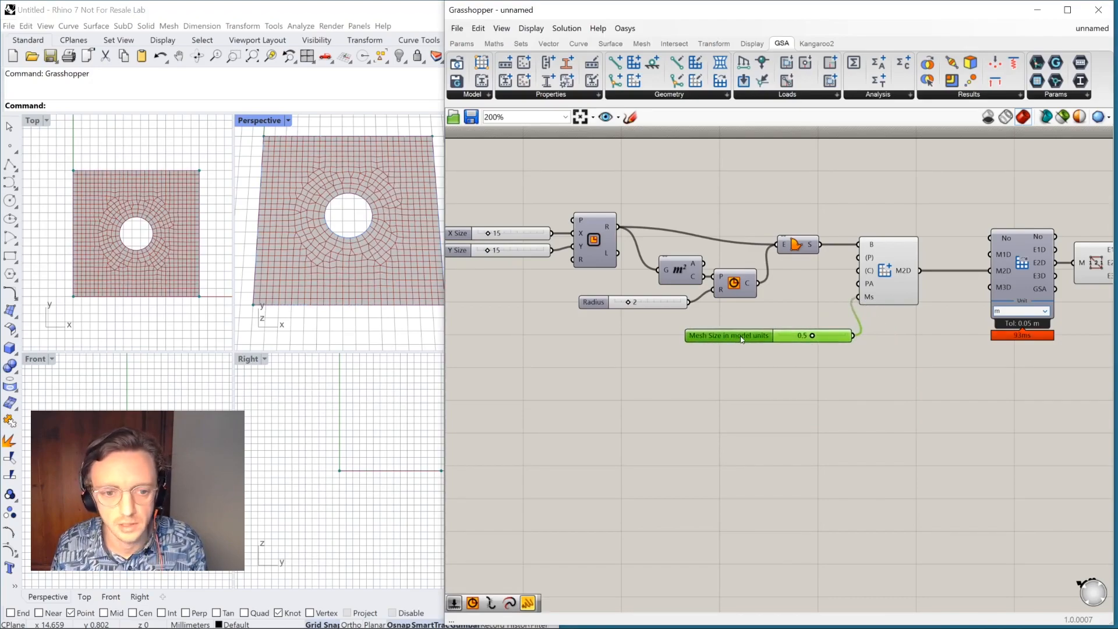
Examine the refined mesh around the opening and set the mesh size slider to 0.7
right_click_drag(382, 268, 379, 285)
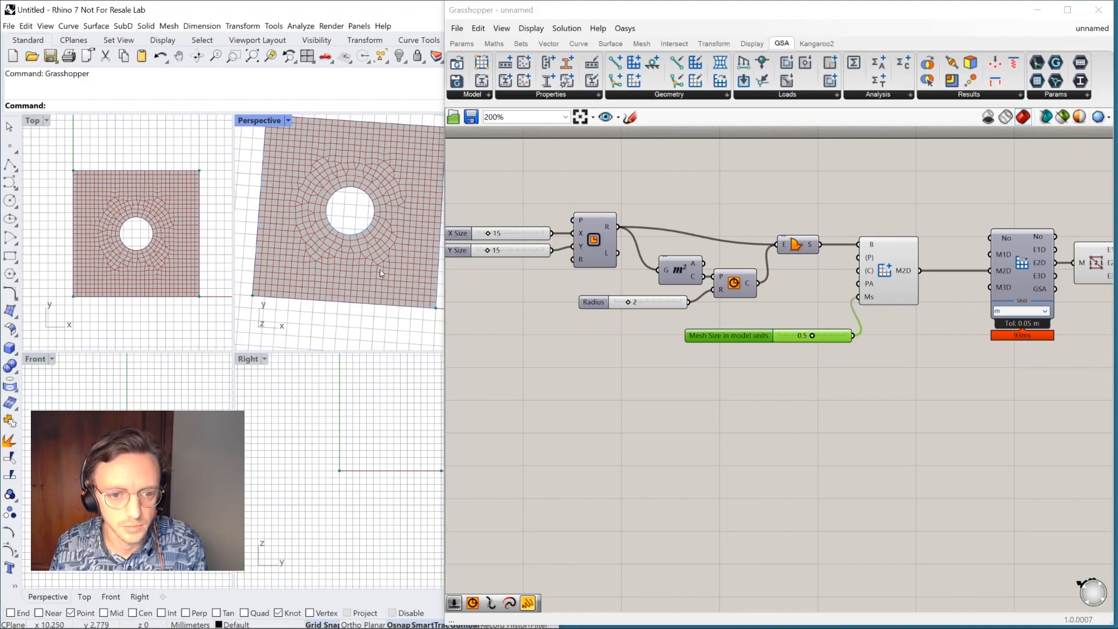
right_click_drag(380, 270, 367, 267)
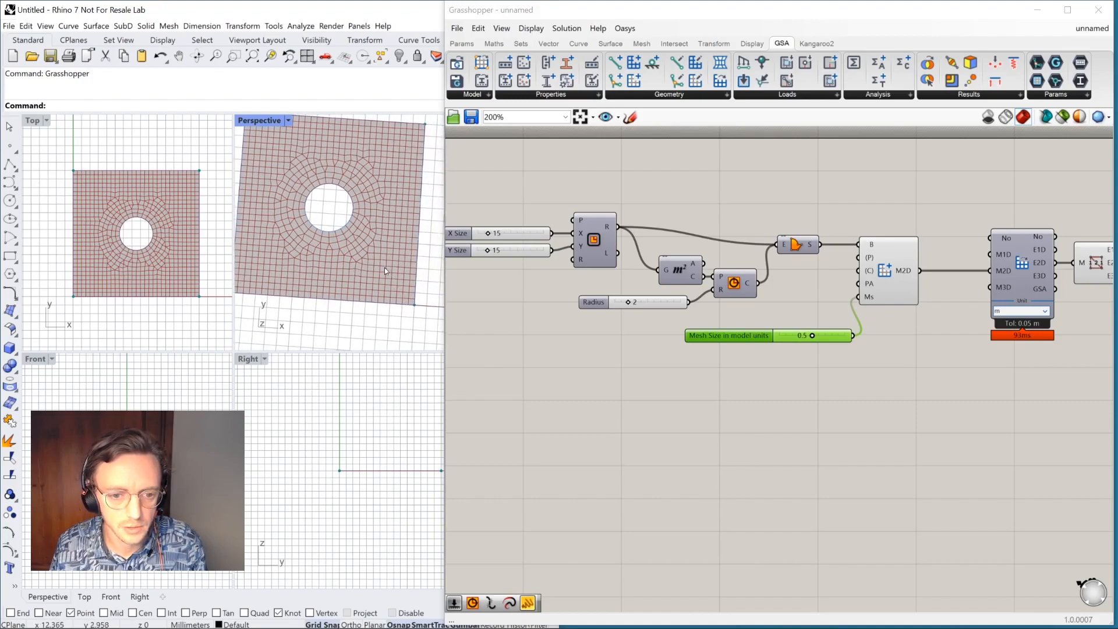
scroll(361, 262, "up", 2)
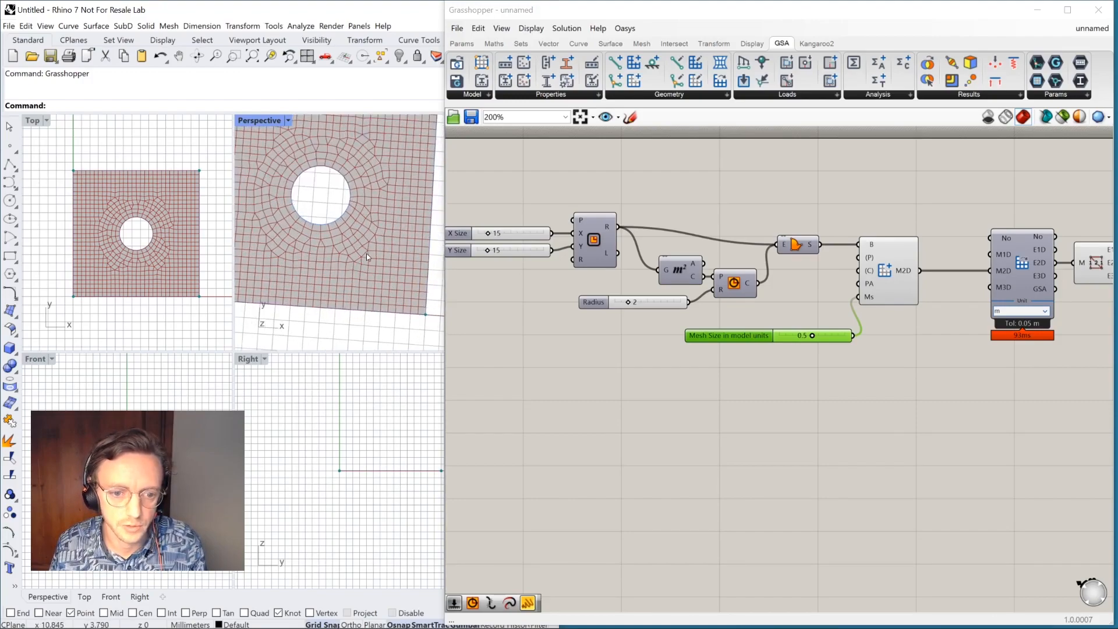
scroll(385, 282, "down", 1)
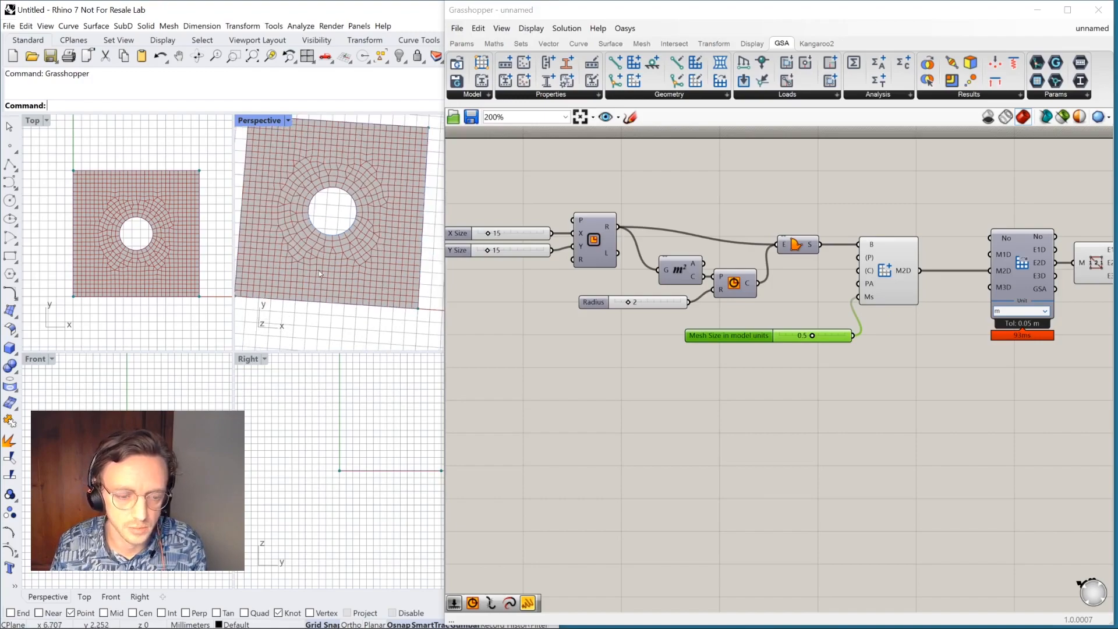
mouse_move(813, 337)
left_mouse_down()
mouse_move(798, 337)
mouse_move(829, 340)
left_mouse_up()
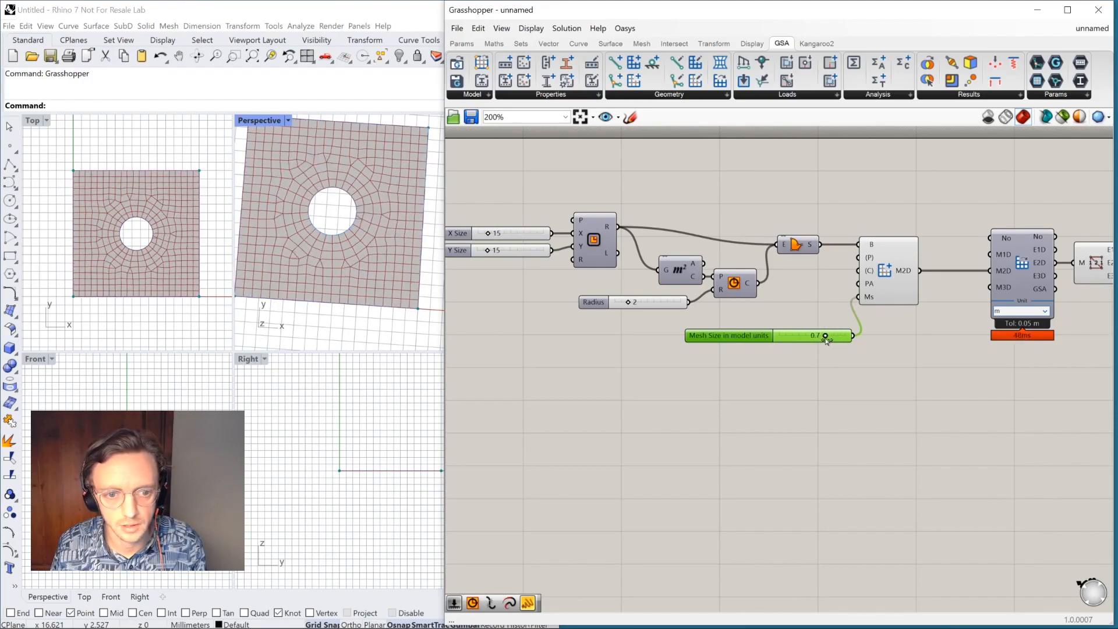
Set the circle's Radius to 5, the rectangle's X Size to 14 and its Y Size to 16
left_click_drag(629, 305, 648, 304)
right_click_drag(572, 294, 623, 306)
mouse_move(540, 245)
left_mouse_down()
mouse_move(550, 246)
mouse_move(537, 245)
mouse_move(541, 263)
left_mouse_up()
right_click_drag(350, 212, 321, 172)
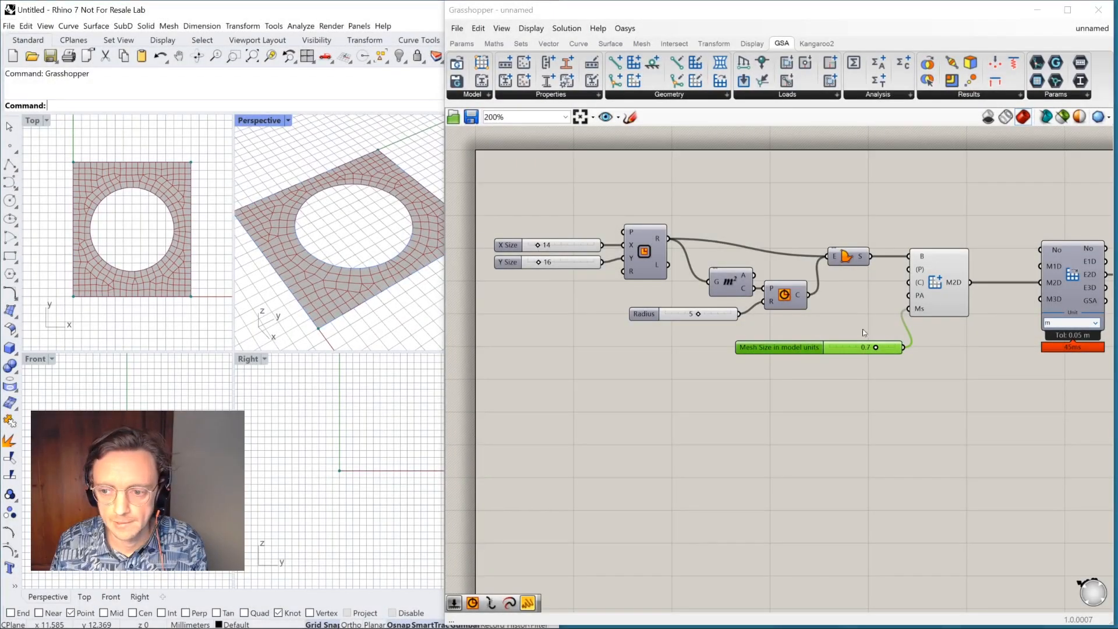
Move Create 2D Member closer to Elements from Members and check what its inclusion points input accepts
right_click_drag(863, 332, 790, 334)
left_click_drag(866, 300, 899, 302)
mouse_move(880, 271)
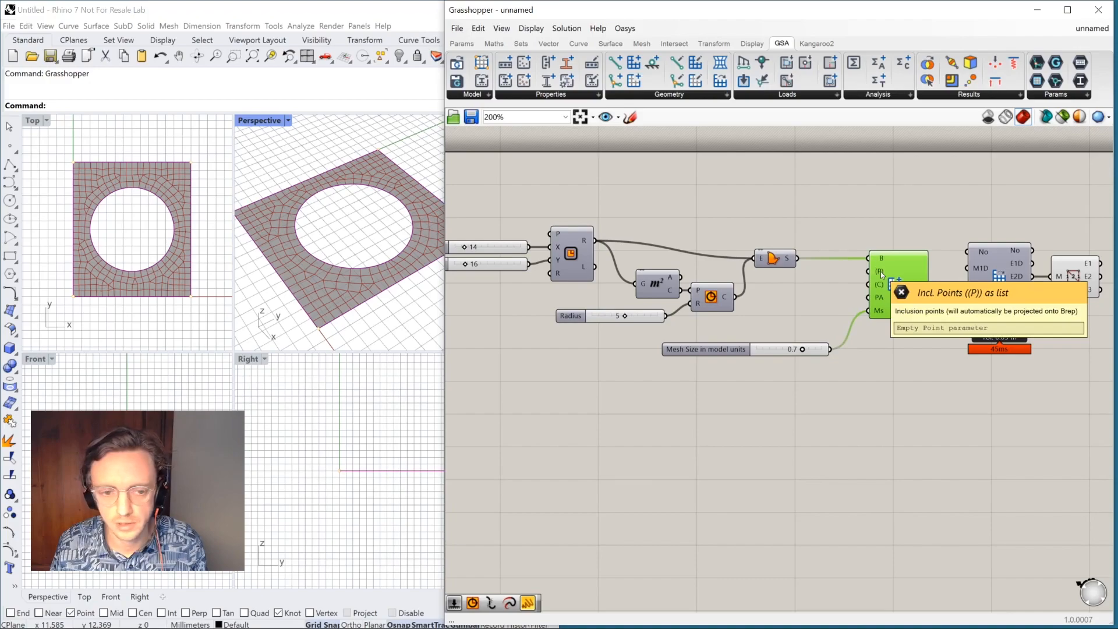
left_click(729, 328)
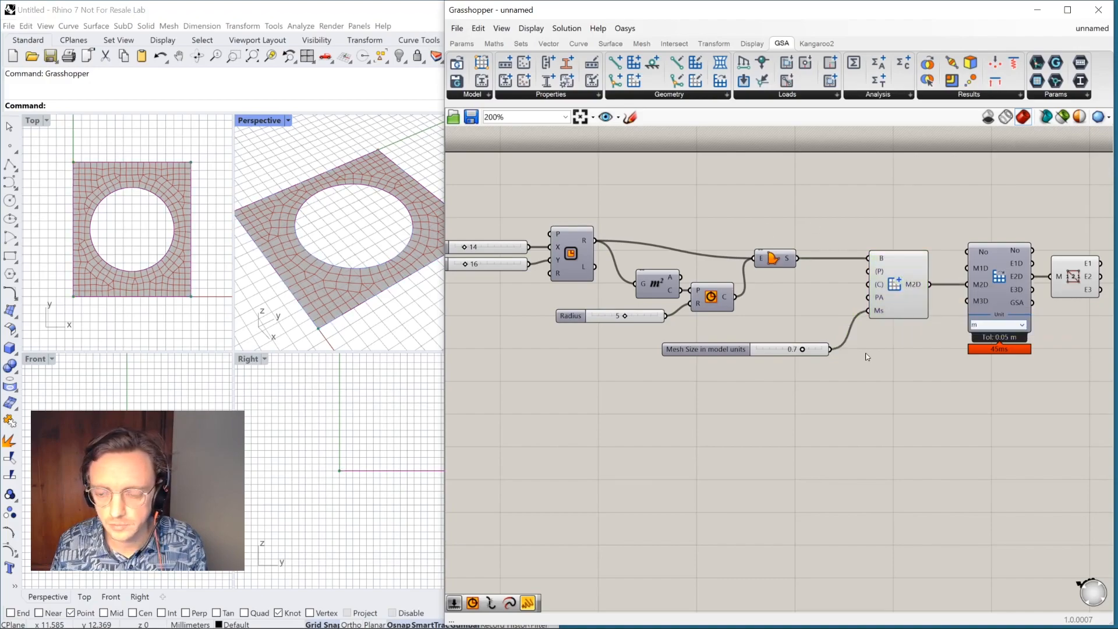
Add a Scale component and place it above the Area component
double_click(635, 195)
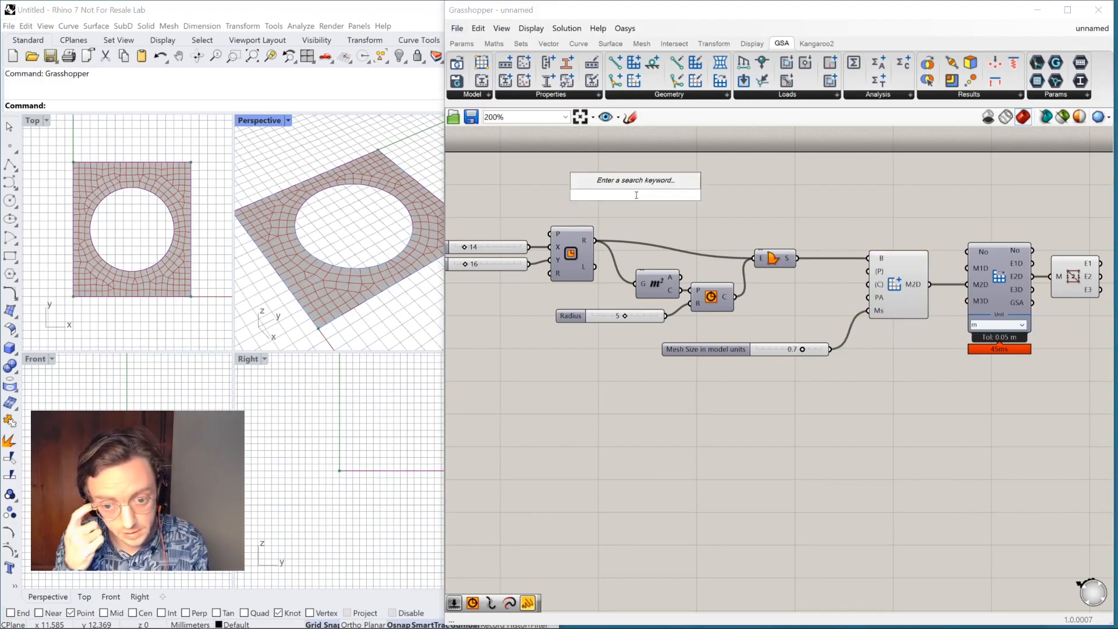
type("scale")
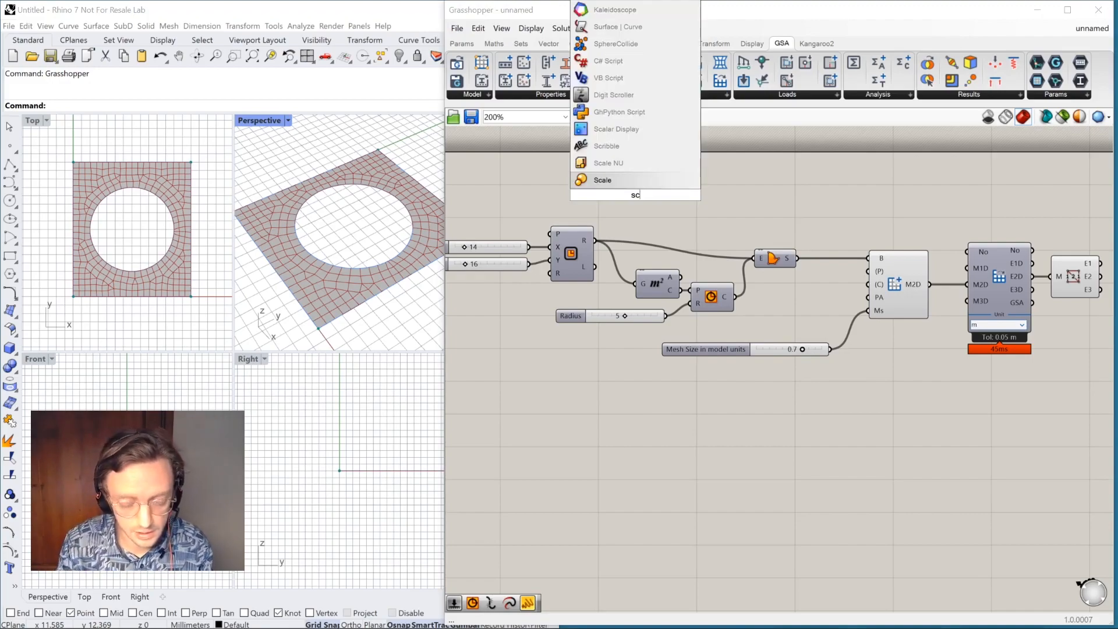
left_click(627, 165)
left_click_drag(622, 212, 642, 208)
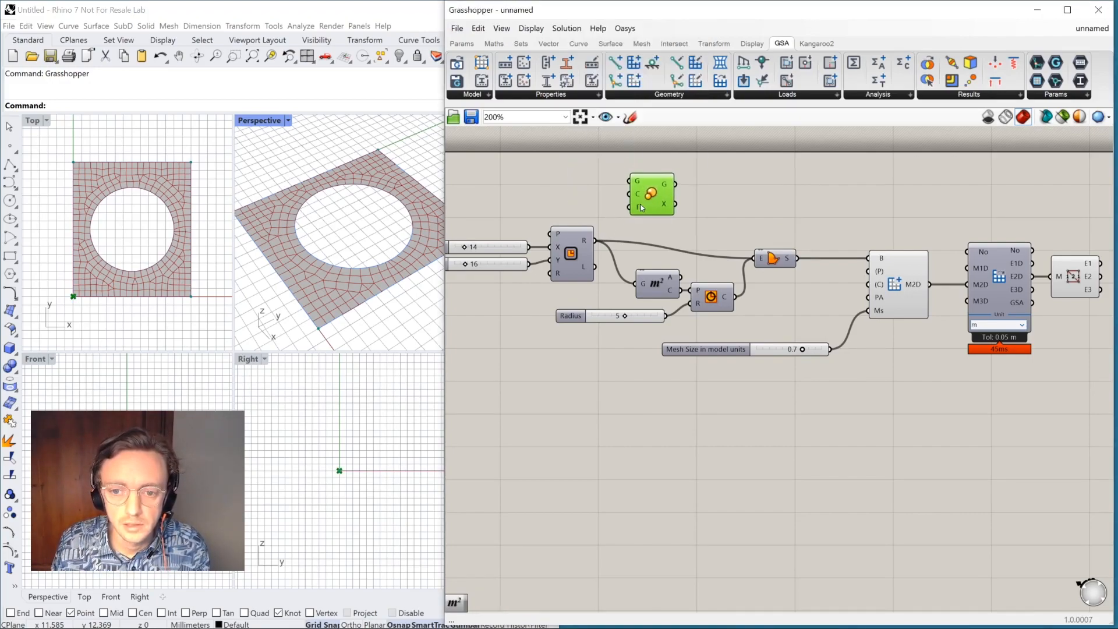
Connect the Rectangle output to Scale's geometry input and the Area centroid to its center input, adjusting the spacing of both components
left_click(583, 243)
left_click_drag(594, 240, 669, 204)
left_click_drag(670, 289, 709, 200)
Add a number slider, connect it to Scale's factor input and set it to 0.7
double_click(606, 180)
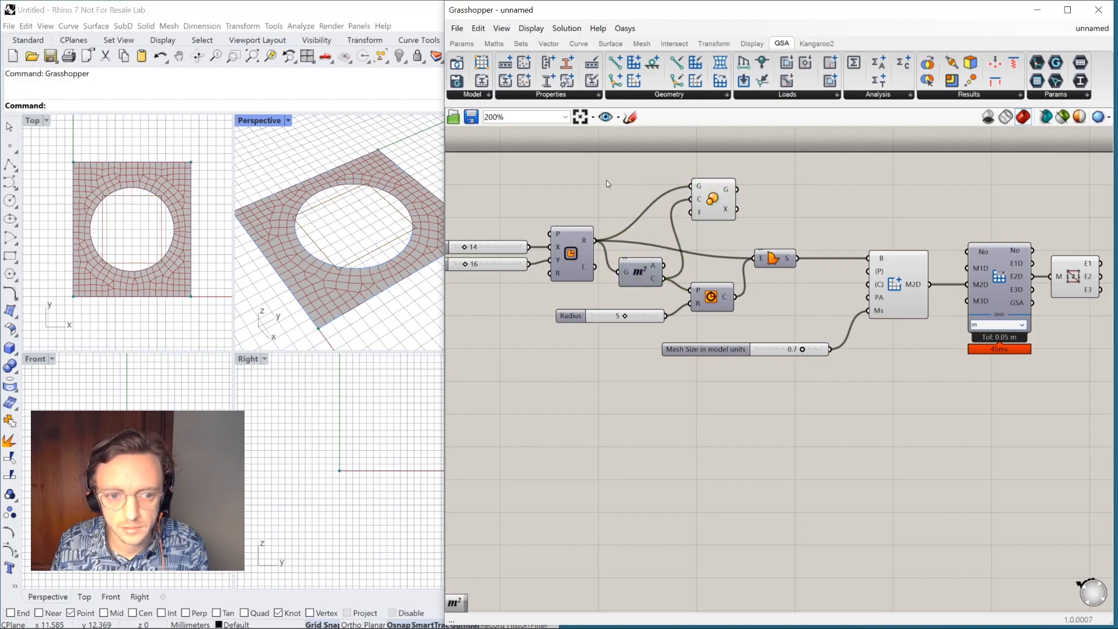
type("0.5")
key("Return")
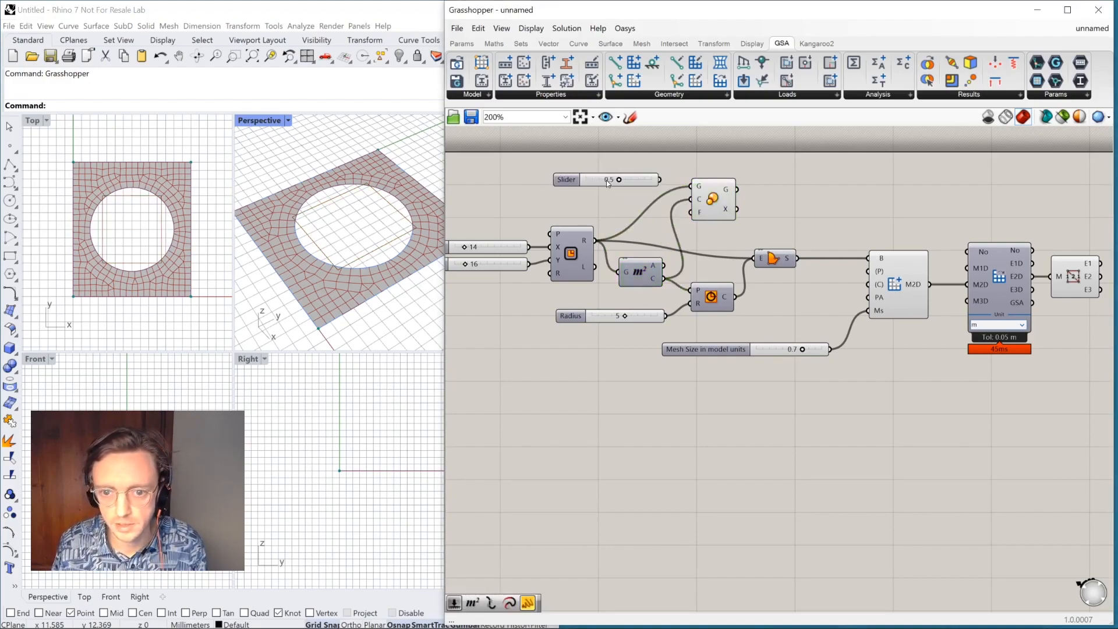
left_click_drag(660, 180, 692, 212)
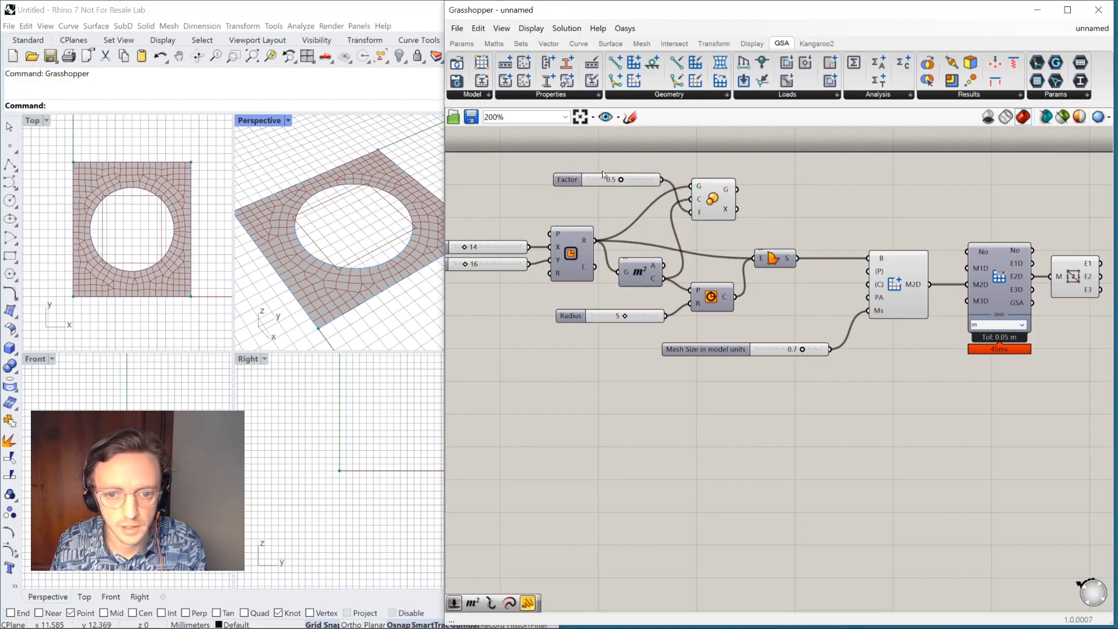
left_click_drag(621, 181, 633, 182)
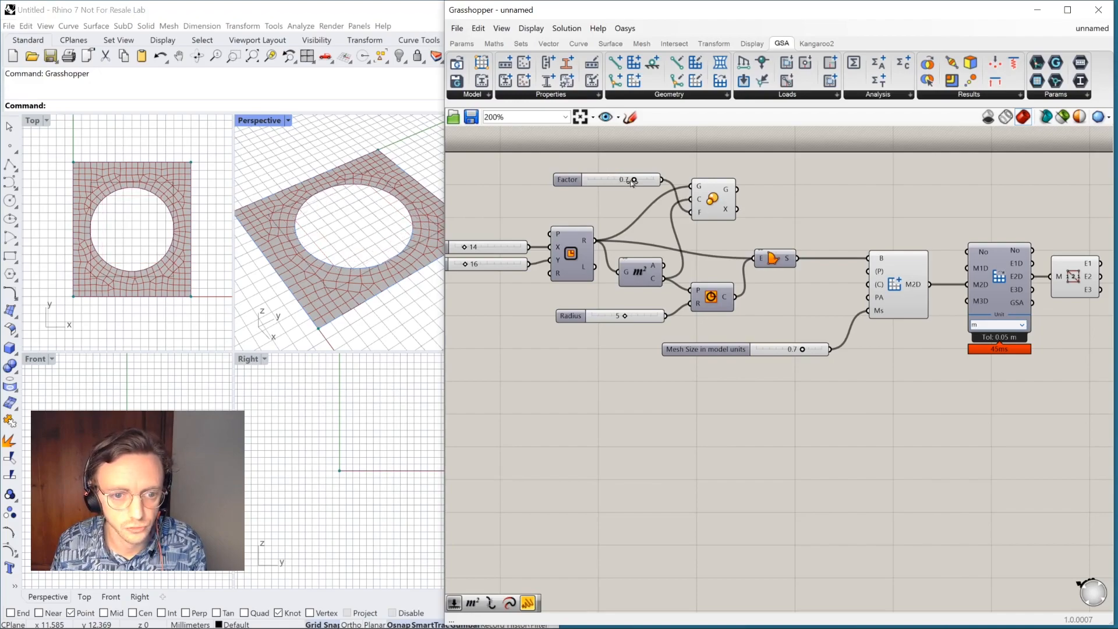
Add an Explode component beside Scale and feed Scale's geometry output into its curve input
double_click(793, 221)
type("explo")
left_click(780, 207)
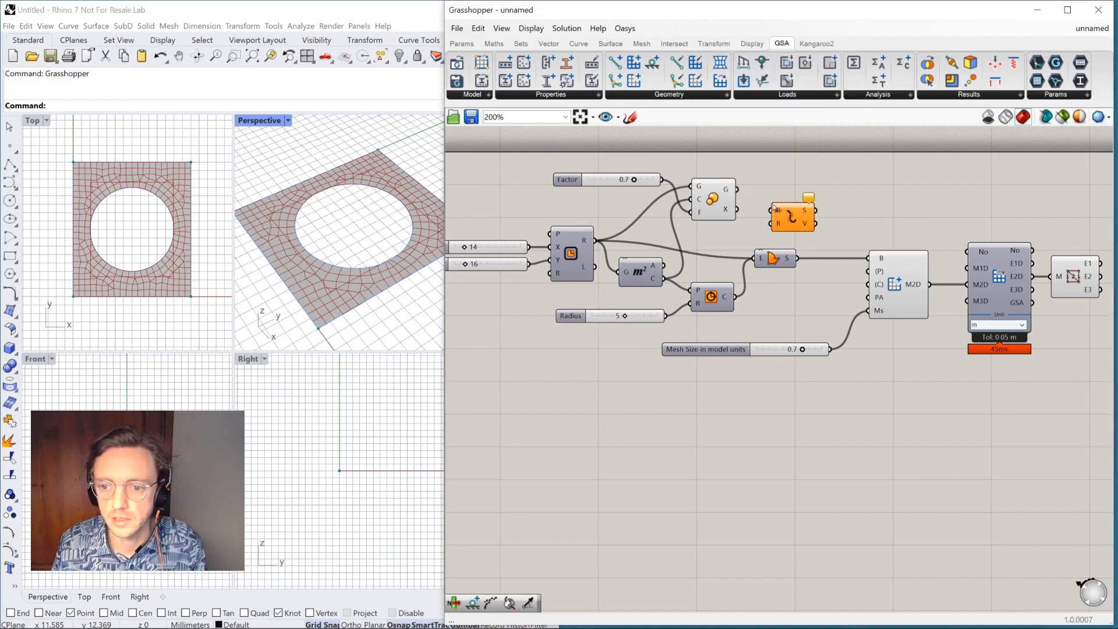
left_click_drag(738, 190, 783, 214)
left_click(799, 235)
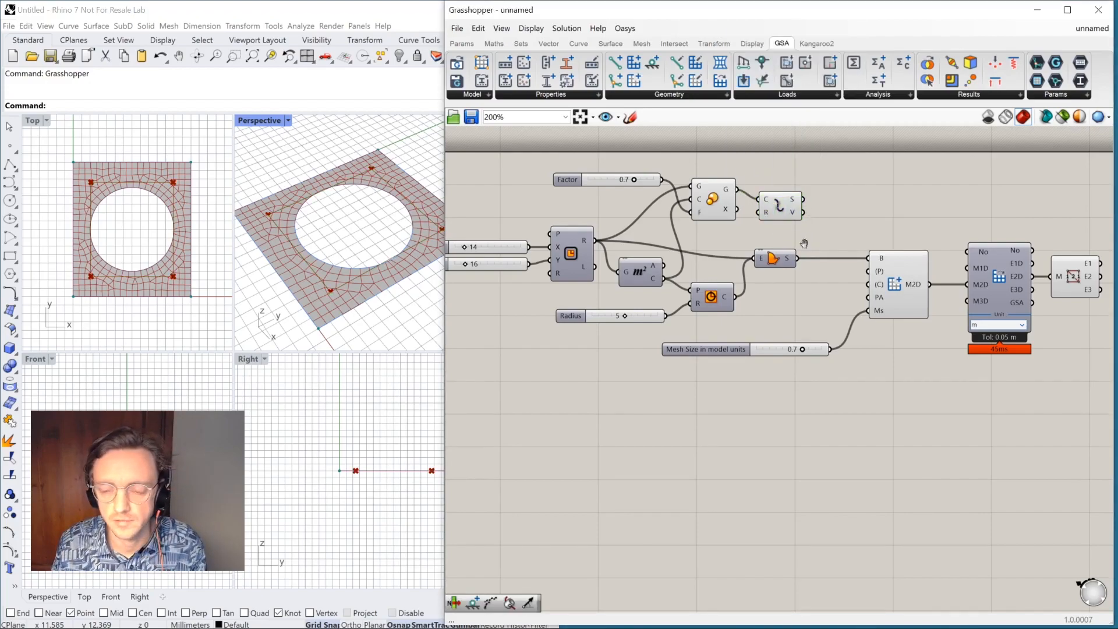
Connect the Explode vertices output to Create 2D Member's inclusion points input and examine the mesh at those points
right_click_drag(808, 244, 740, 231)
left_click_drag(734, 198, 800, 258)
left_click_drag(732, 155, 619, 210)
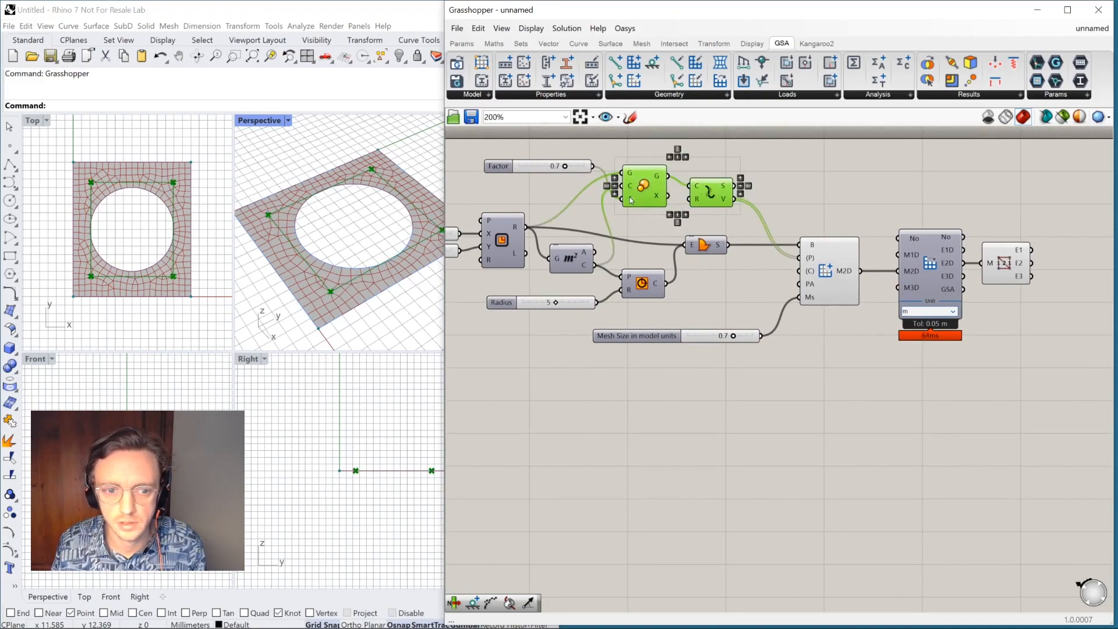
left_click(827, 275)
mouse_move(812, 262)
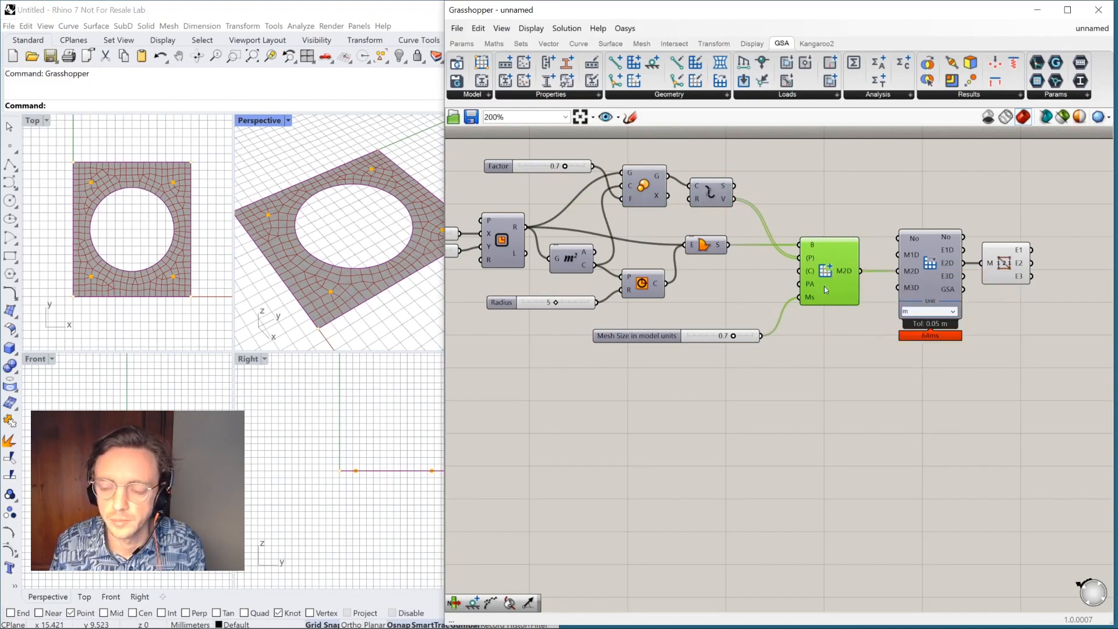
scroll(327, 301, "up", 5)
scroll(332, 281, "down", 3)
mouse_move(324, 287)
right_mouse_down()
mouse_move(285, 292)
mouse_move(330, 284)
mouse_move(320, 286)
right_mouse_up()
scroll(318, 288, "down", 2)
right_click_drag(770, 293, 746, 294)
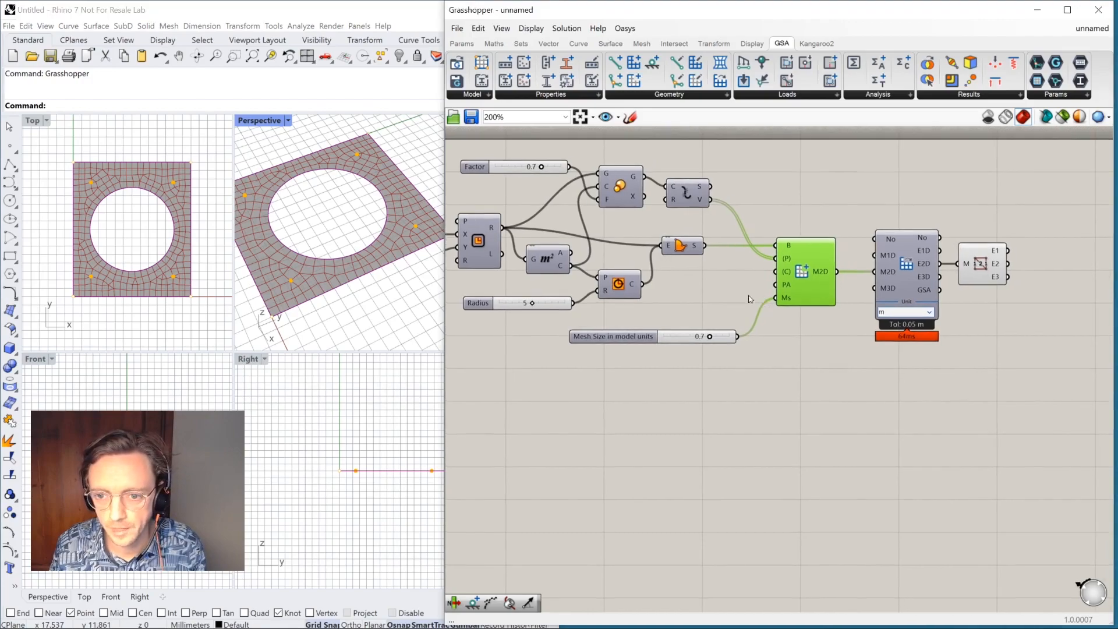
Try the Explode segments as Create 2D Member's inclusion curves, examine the mesh along them and disconnect them
left_click(747, 294)
left_click_drag(712, 186, 778, 272)
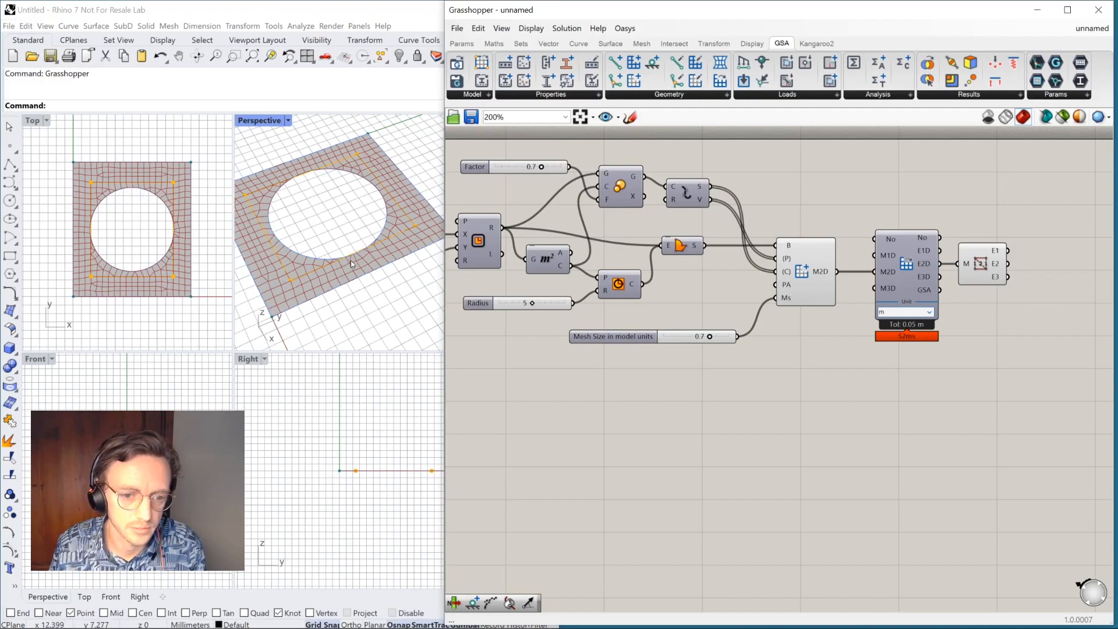
scroll(352, 264, "up", 6)
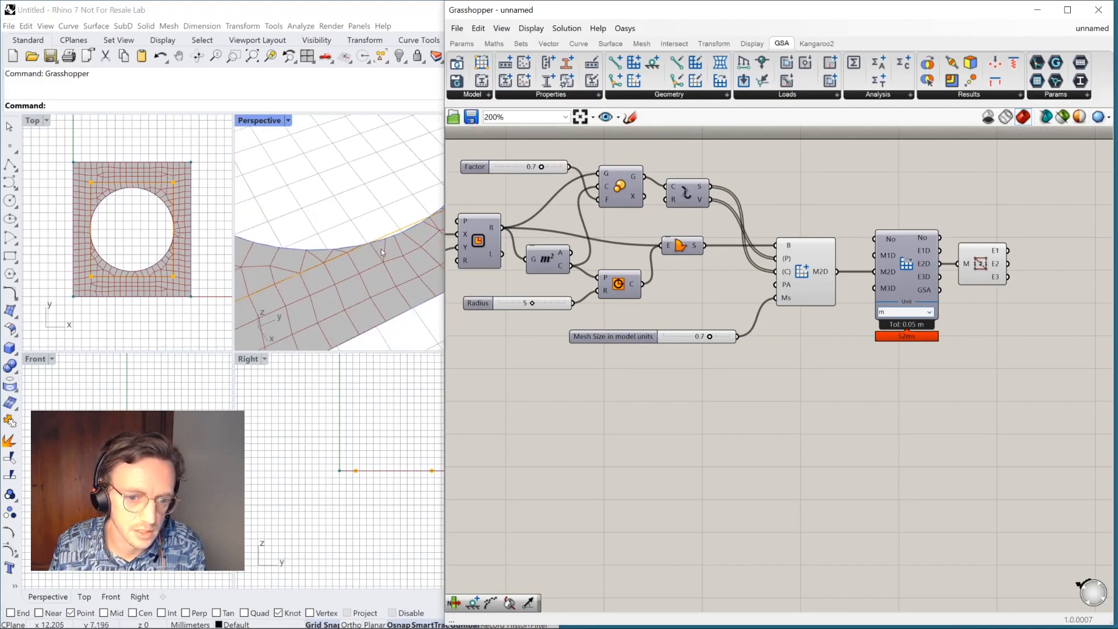
scroll(350, 259, "down", 5)
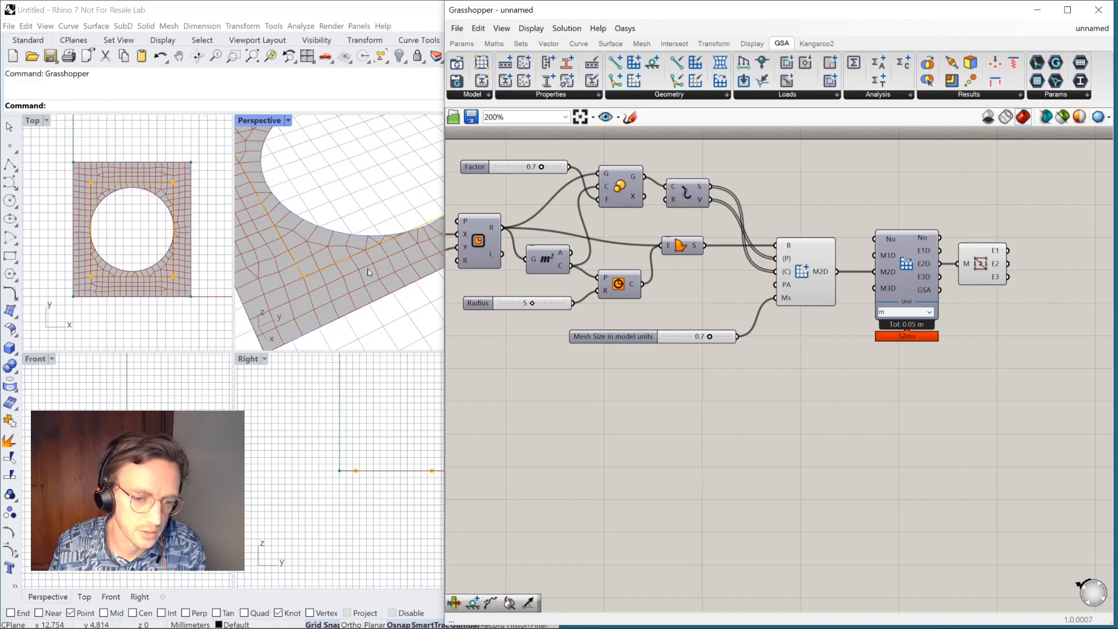
scroll(311, 276, "down", 2)
right_click_drag(308, 273, 345, 291, "shift")
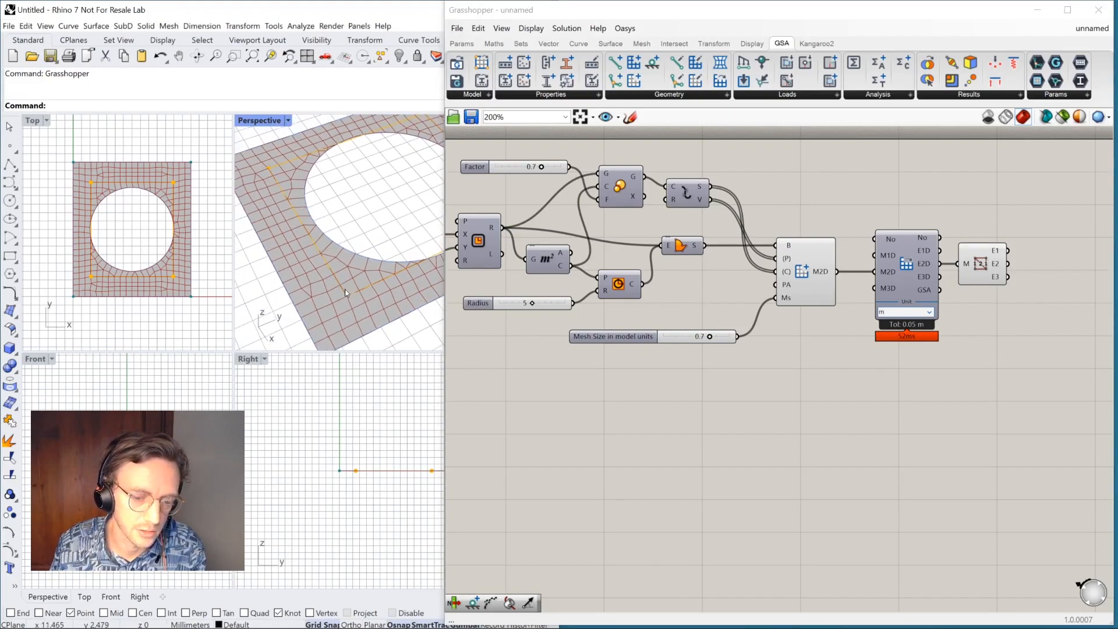
scroll(327, 275, "down", 2)
mouse_move(344, 279)
right_mouse_down("shift")
mouse_move(303, 265)
mouse_move(324, 271)
right_mouse_up("shift")
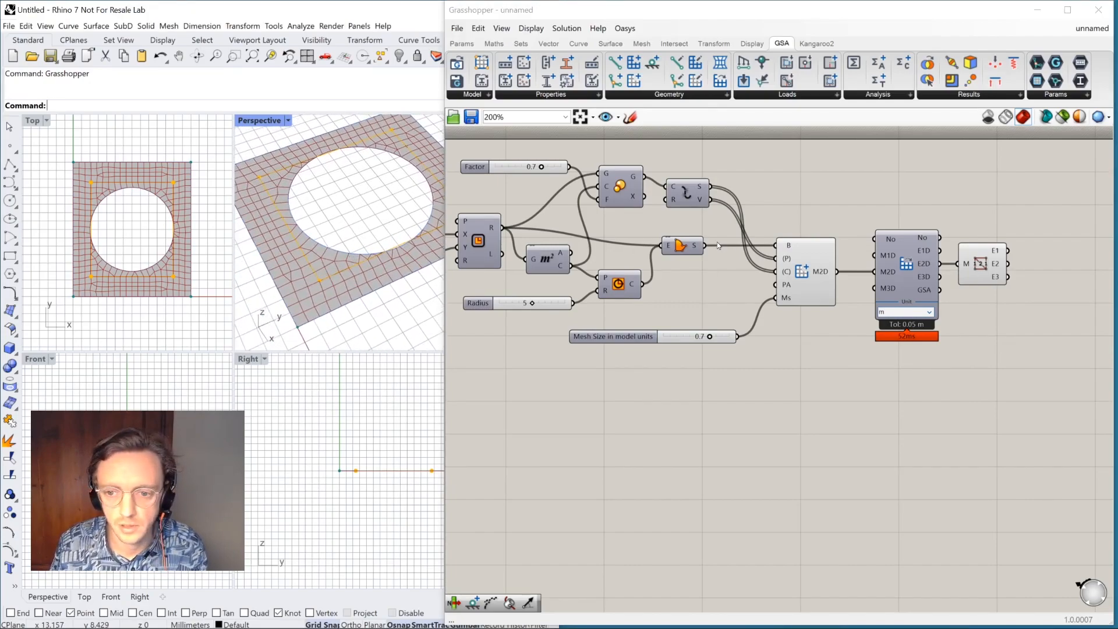
mouse_move(336, 262)
right_mouse_down()
mouse_move(349, 255)
mouse_move(334, 277)
right_mouse_up()
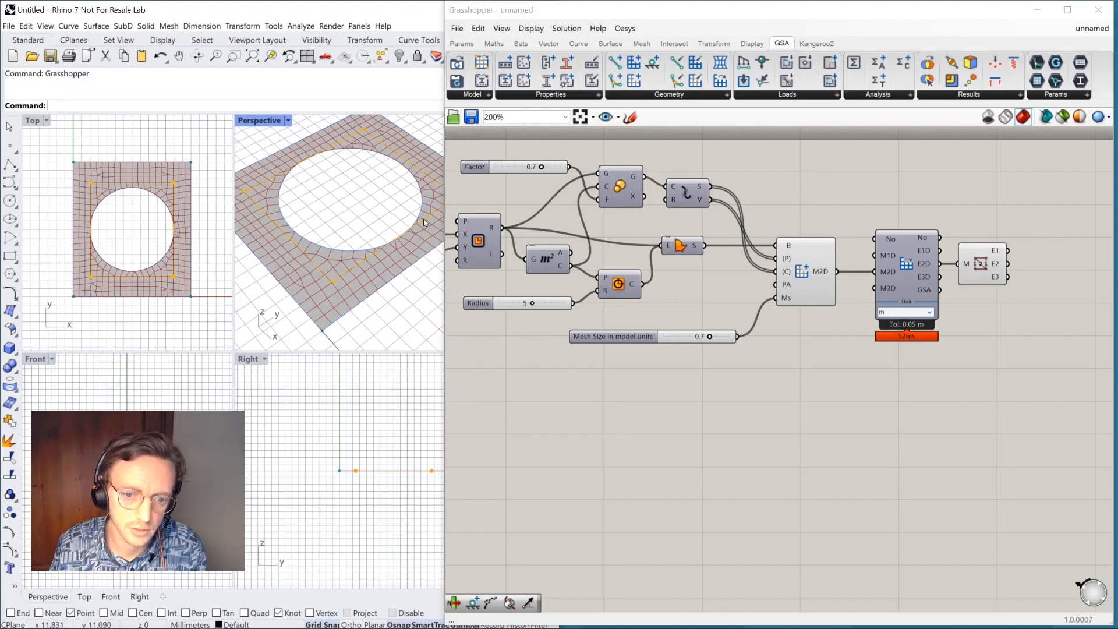
right_click_drag(666, 291, 628, 289)
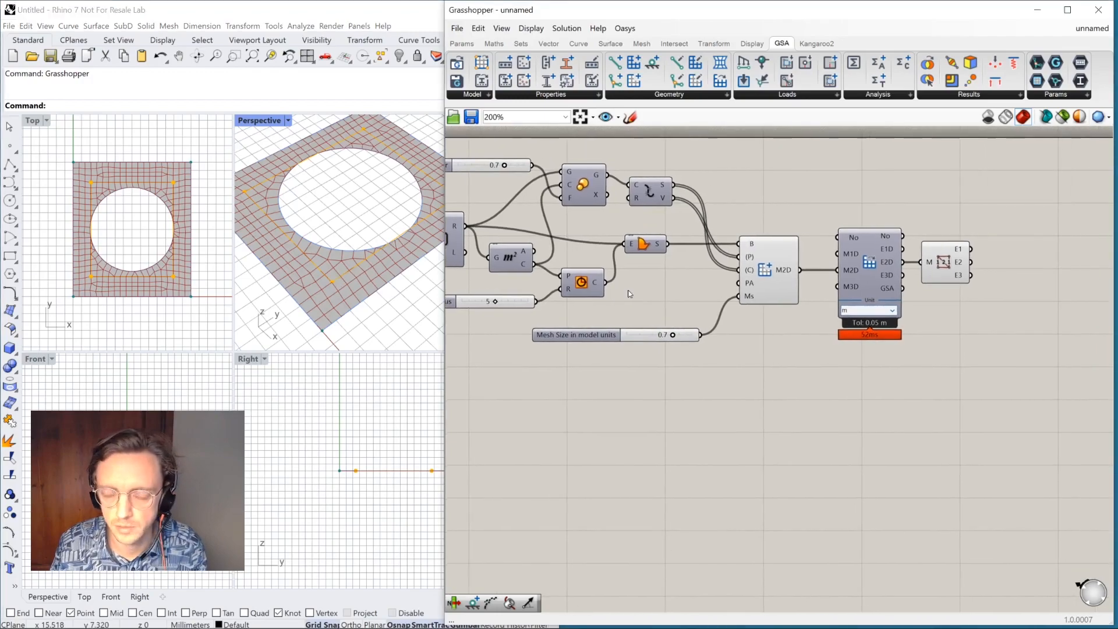
left_click_drag(738, 280, 676, 186)
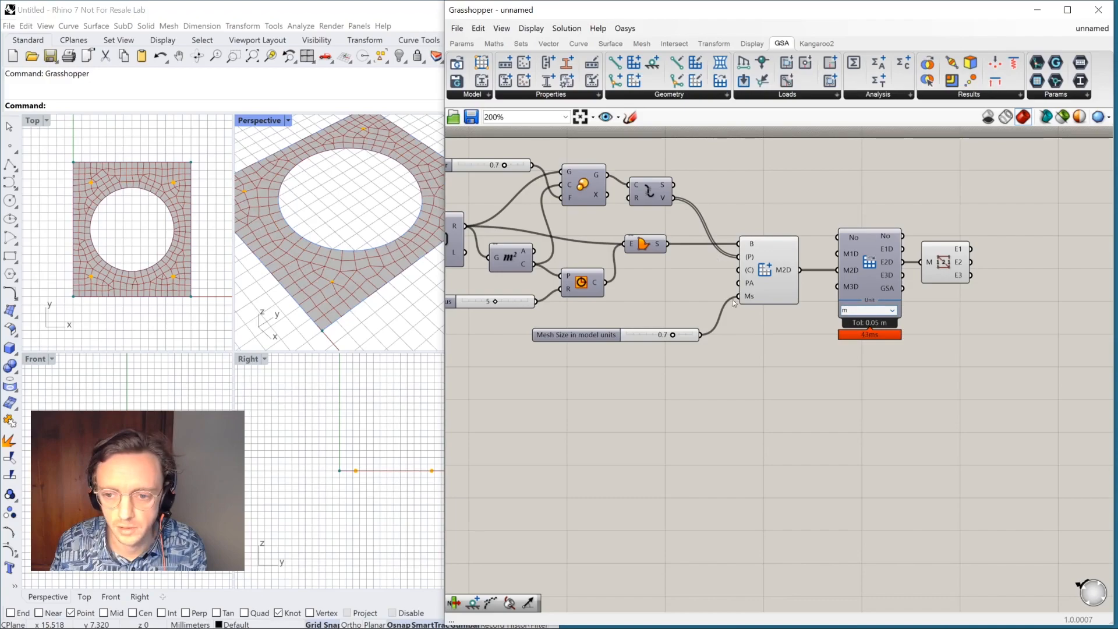
Make room for a Create 1D Member component and wire it between the Explode segments and the 1D member input of Elements from Members
left_click_drag(730, 354, 803, 322, "alt")
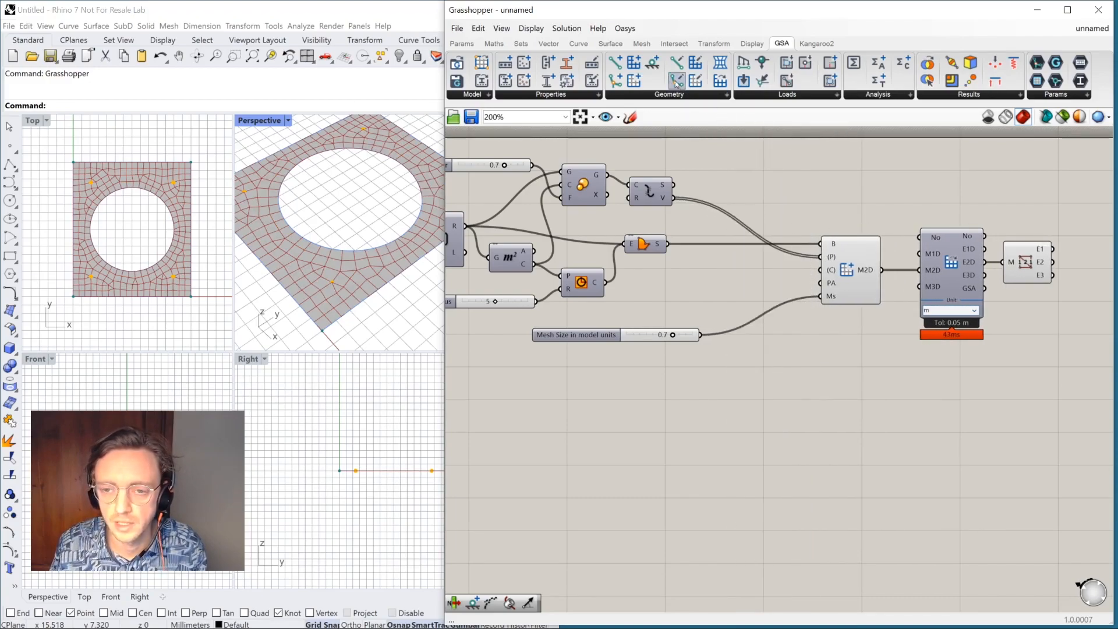
left_click_drag(616, 82, 769, 174)
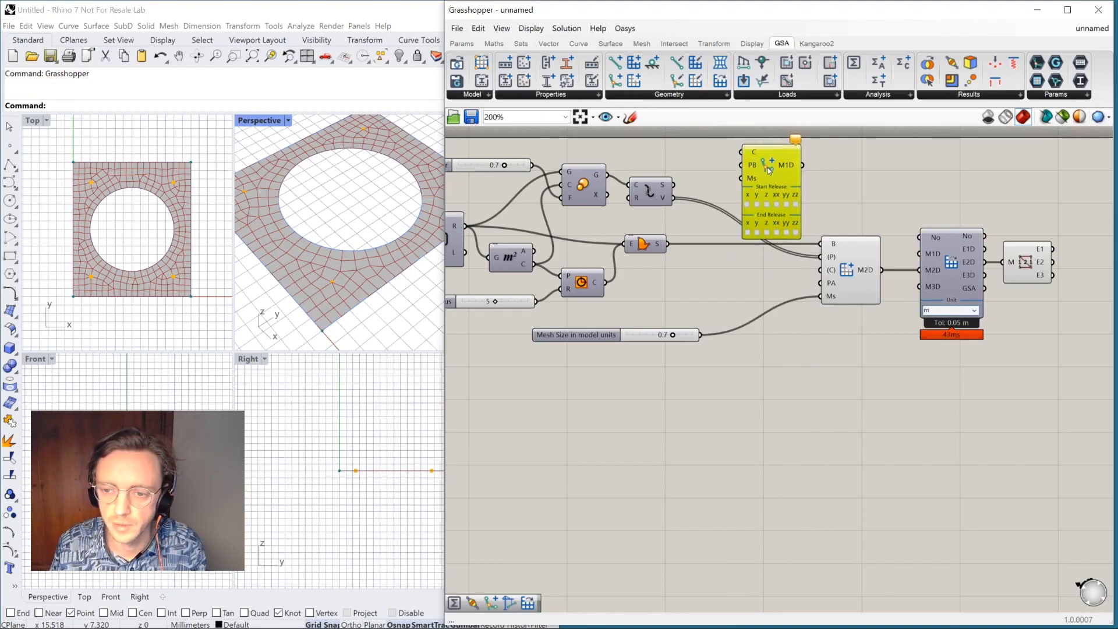
left_click_drag(673, 185, 743, 157)
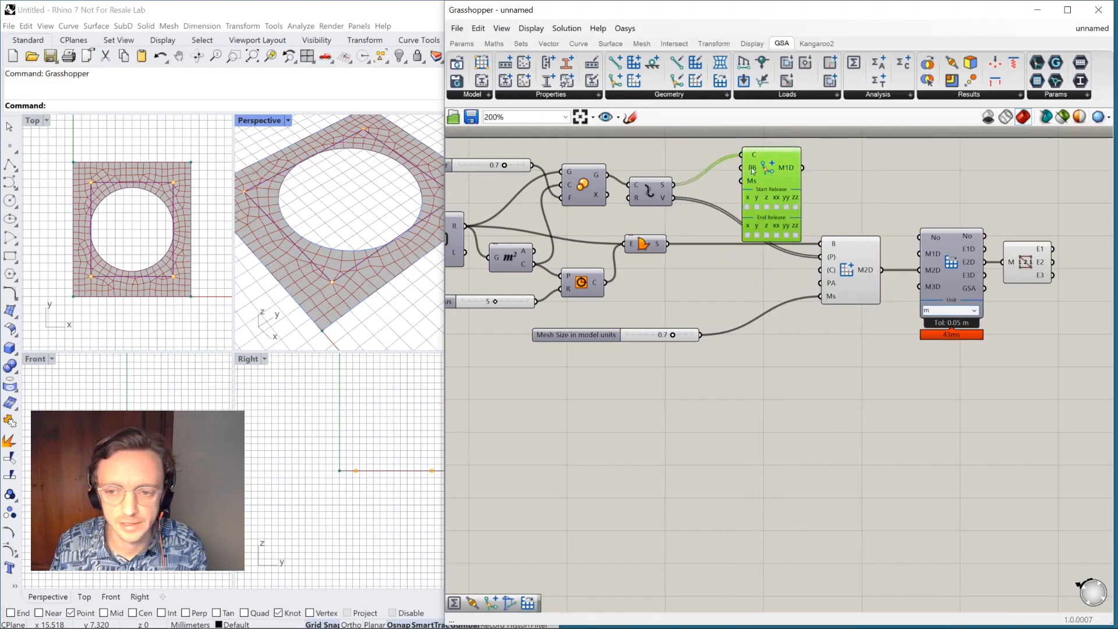
left_click_drag(803, 168, 930, 258)
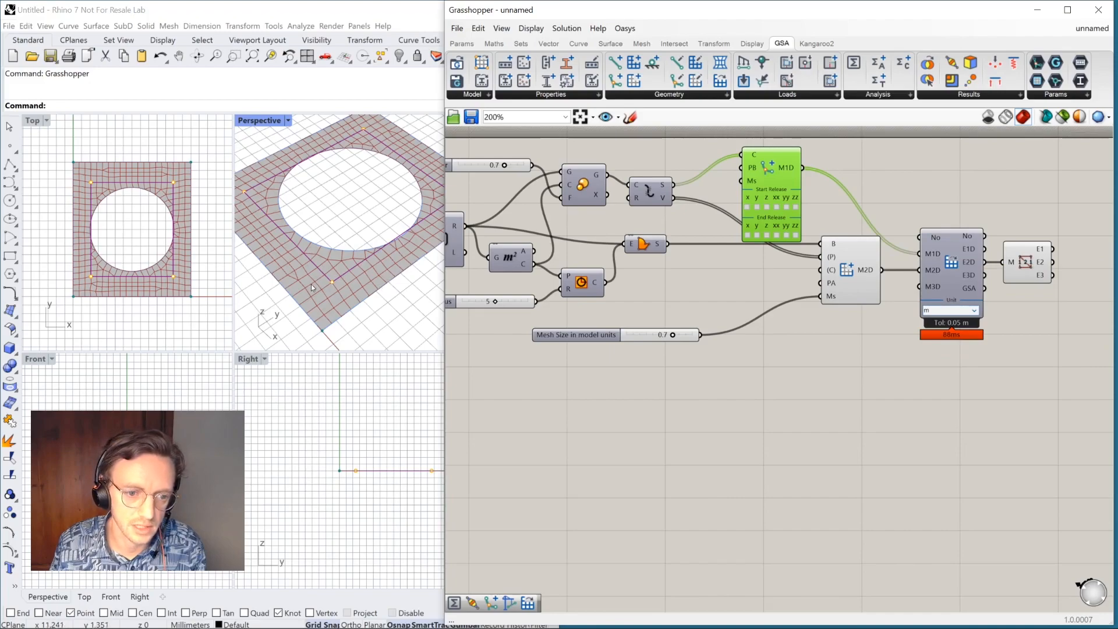
right_click_drag(338, 290, 345, 289, "shift")
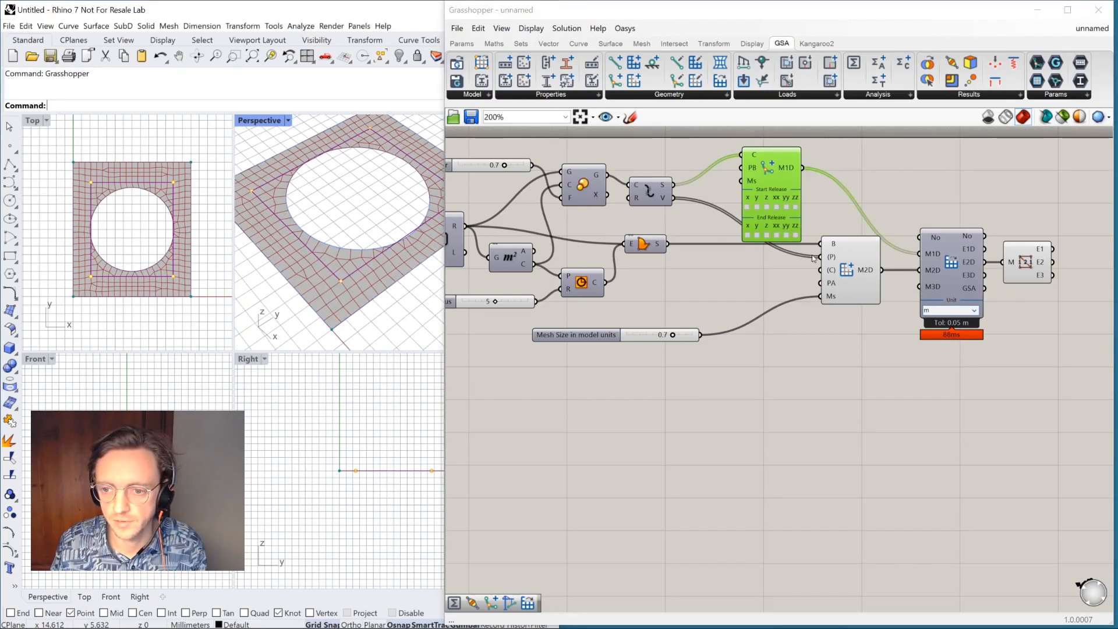
Space out the two member components and feed Create 1D Member's mesh size from a copied Mesh Size slider set to 0.2
left_click_drag(842, 250, 843, 277)
left_click_drag(783, 176, 855, 188)
left_click(775, 218)
left_click_drag(685, 337, 815, 193)
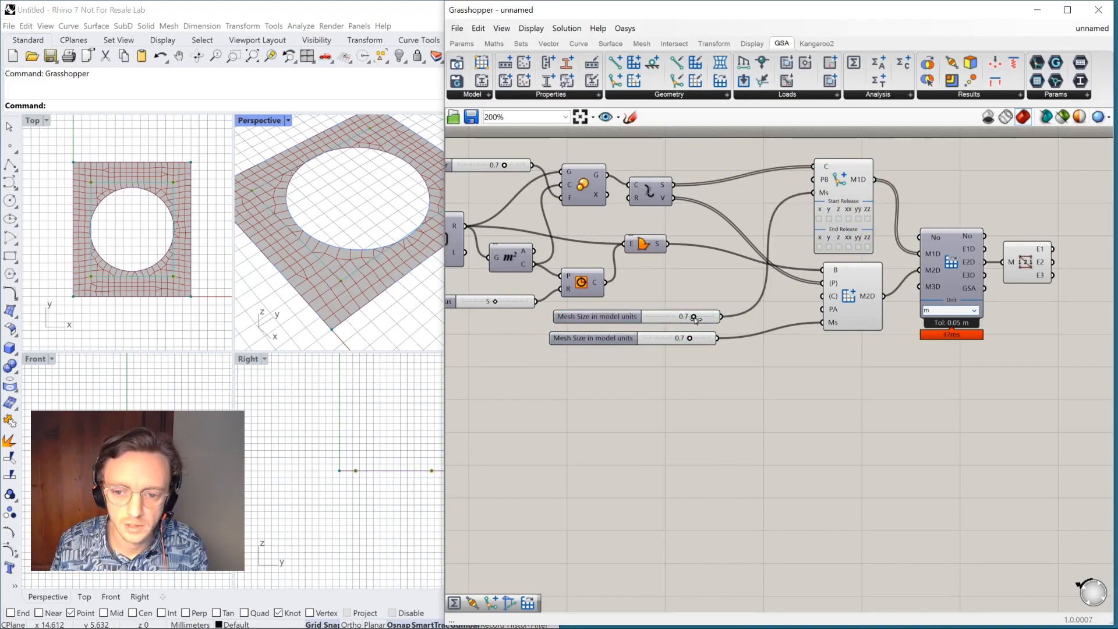
left_click_drag(694, 318, 662, 320)
right_click_drag(386, 253, 349, 283)
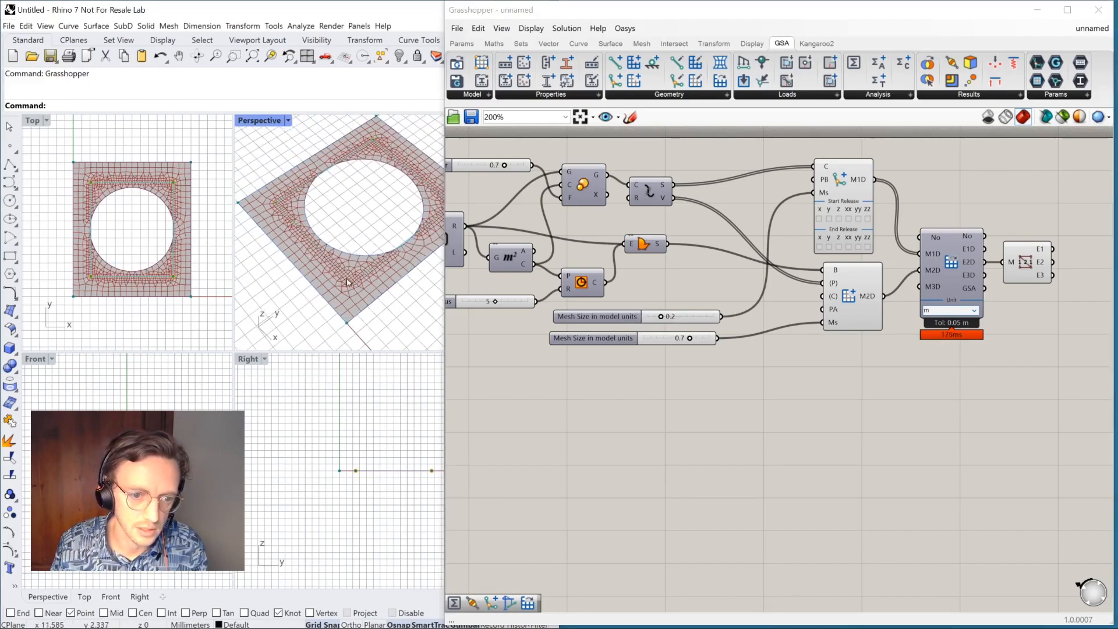
Insert a List Item component between the Explode segments and Create 1D Member's curve input and inspect the mesh along the chosen segment
double_click(741, 201)
type("item")
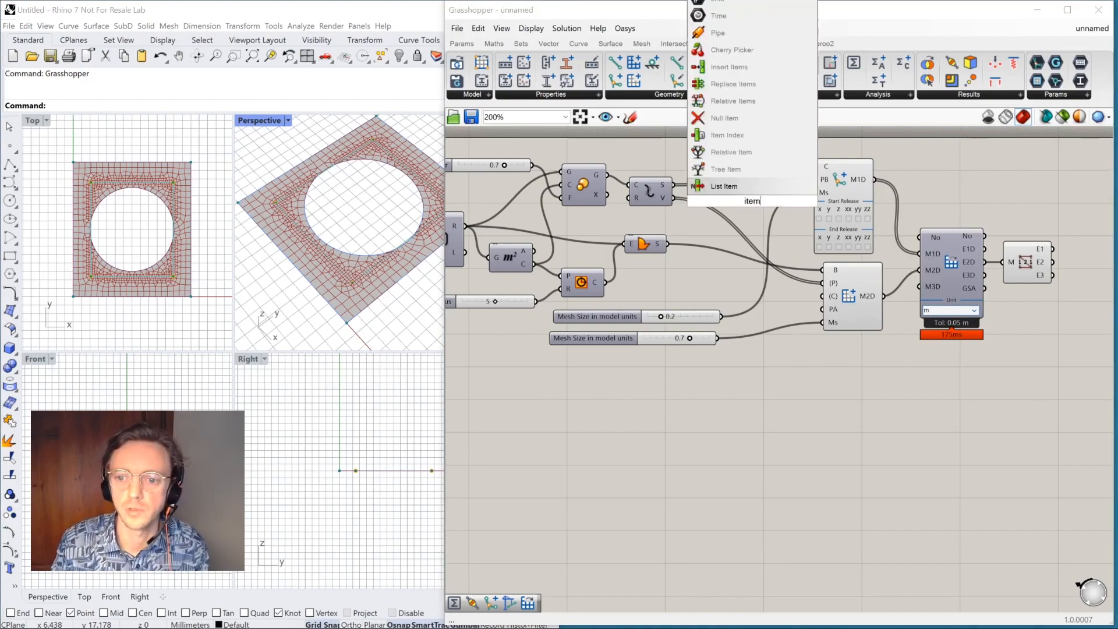
key("Return")
left_click_drag(674, 185, 814, 167)
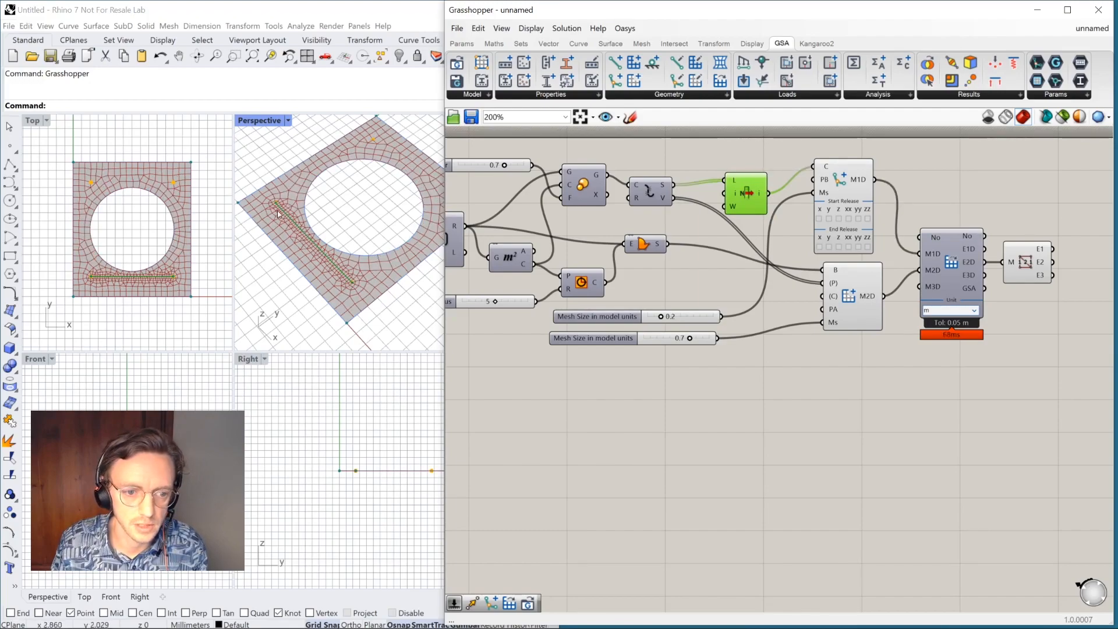
right_click_drag(278, 212, 315, 281)
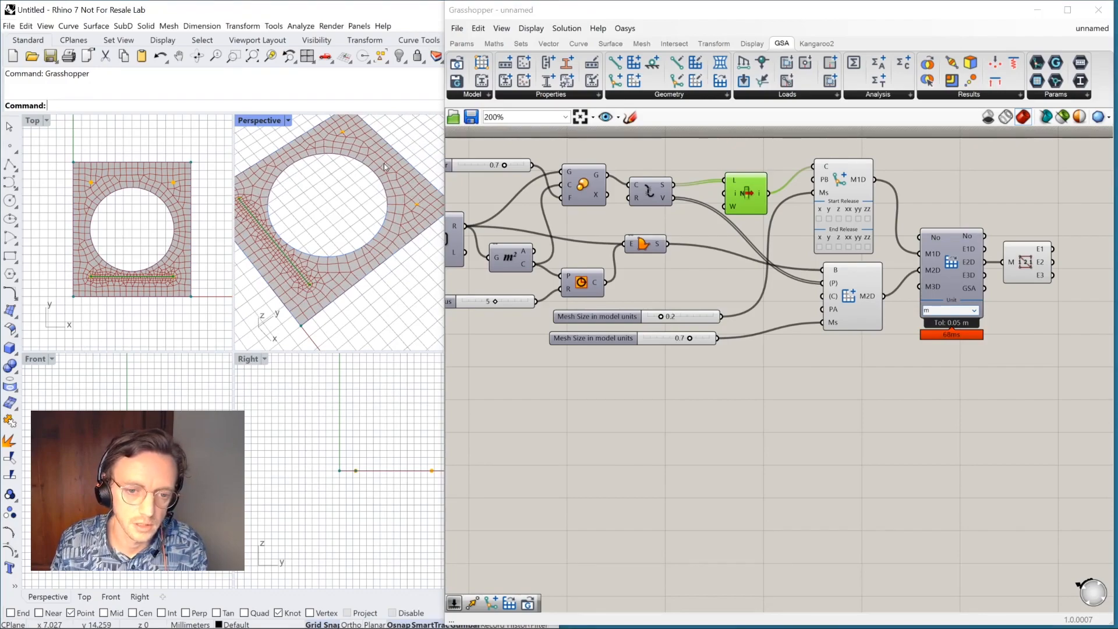
right_click_drag(361, 169, 272, 193)
right_click_drag(329, 243, 340, 225)
scroll(337, 270, "up", 4)
right_click_drag(152, 277, 133, 295)
scroll(139, 269, "up", 4)
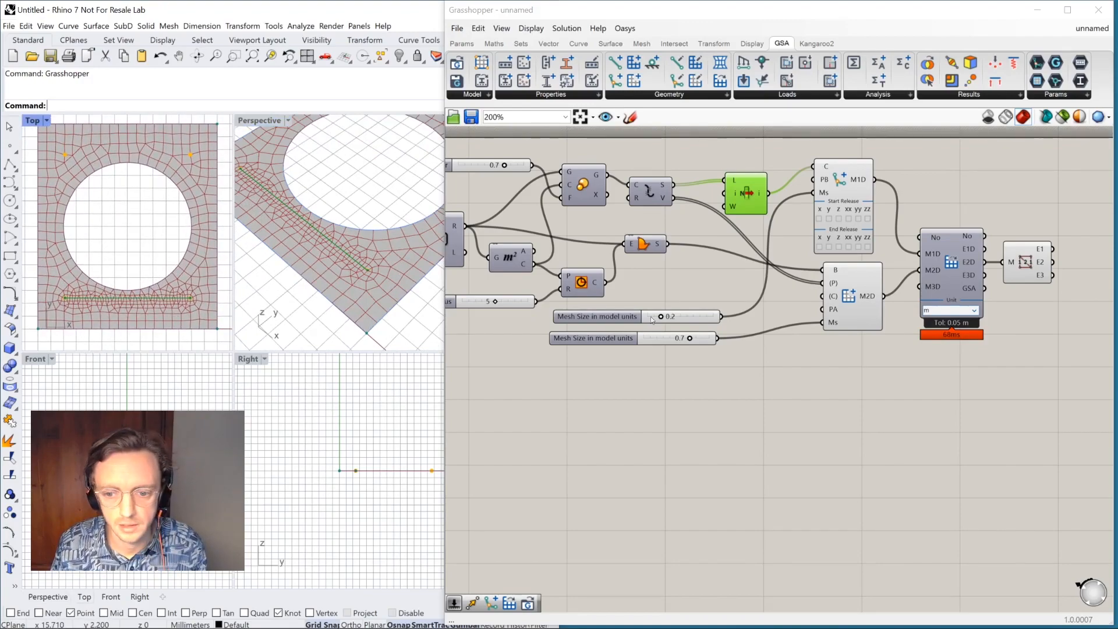
Set the 2D member's mesh size to 1.0, the 1D member's to 0.4 and the Scale Factor to 0.9
mouse_move(690, 338)
left_mouse_down()
mouse_move(710, 338)
mouse_move(664, 317)
mouse_move(687, 316)
left_mouse_up()
right_click_drag(626, 245, 727, 285)
left_click_drag(604, 208, 617, 208)
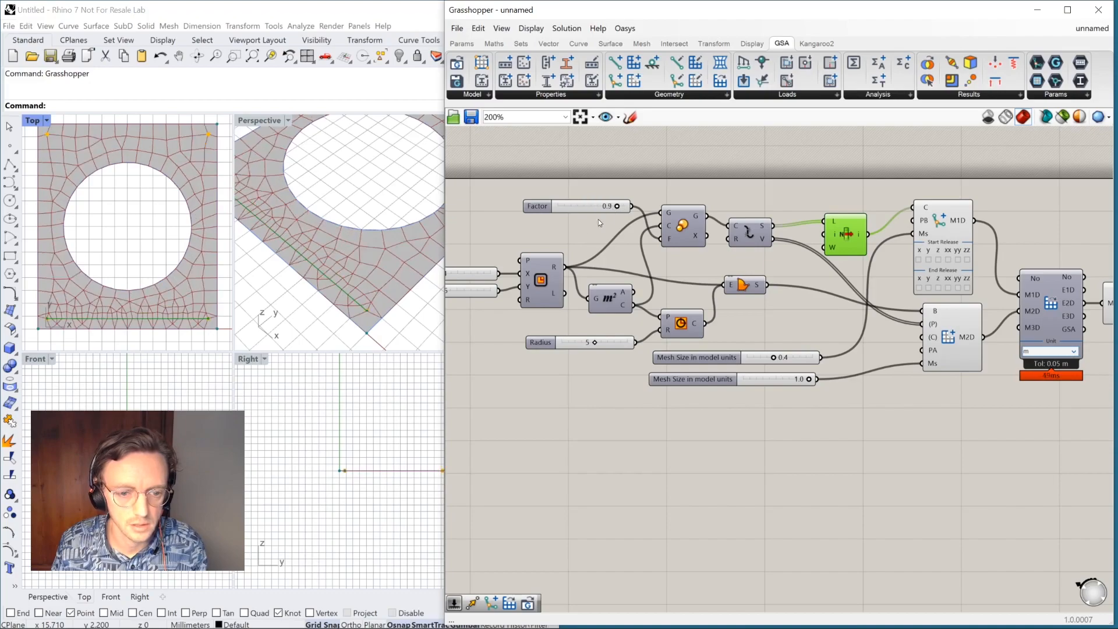
right_click_drag(353, 294, 361, 312)
scroll(375, 318, "down", 3)
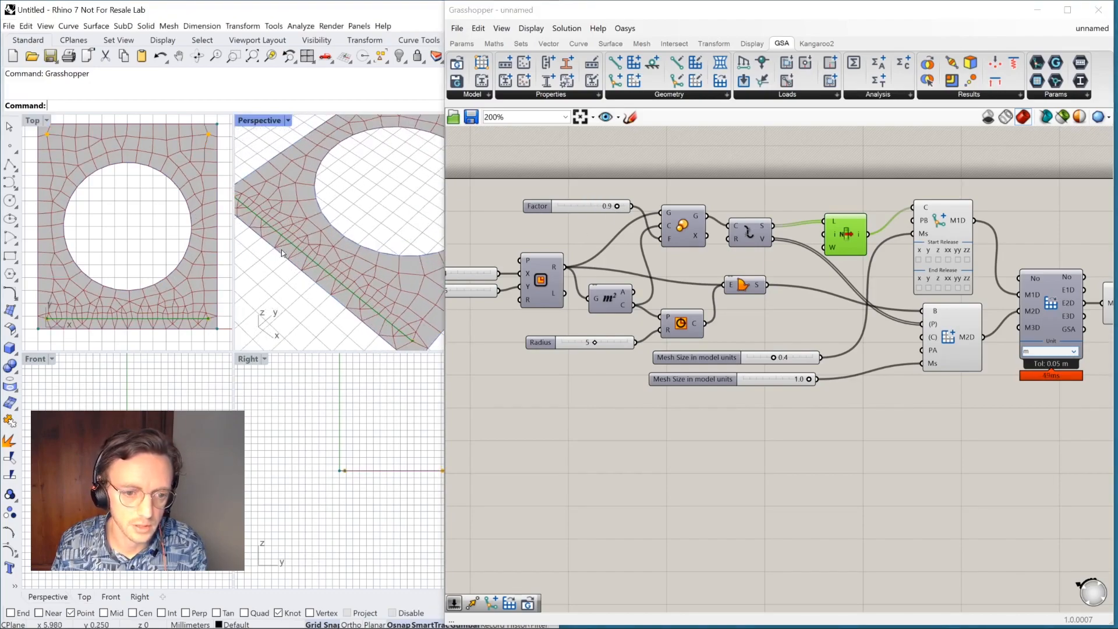
scroll(282, 233, "down", 2)
scroll(337, 236, "down", 2)
right_click_drag(337, 237, 336, 251)
Resize the rectangle using a Y Size of 17 and an adjusted X Size, and set the circle's Radius to 3
right_click_drag(516, 325, 612, 334)
left_click_drag(534, 300, 534, 284)
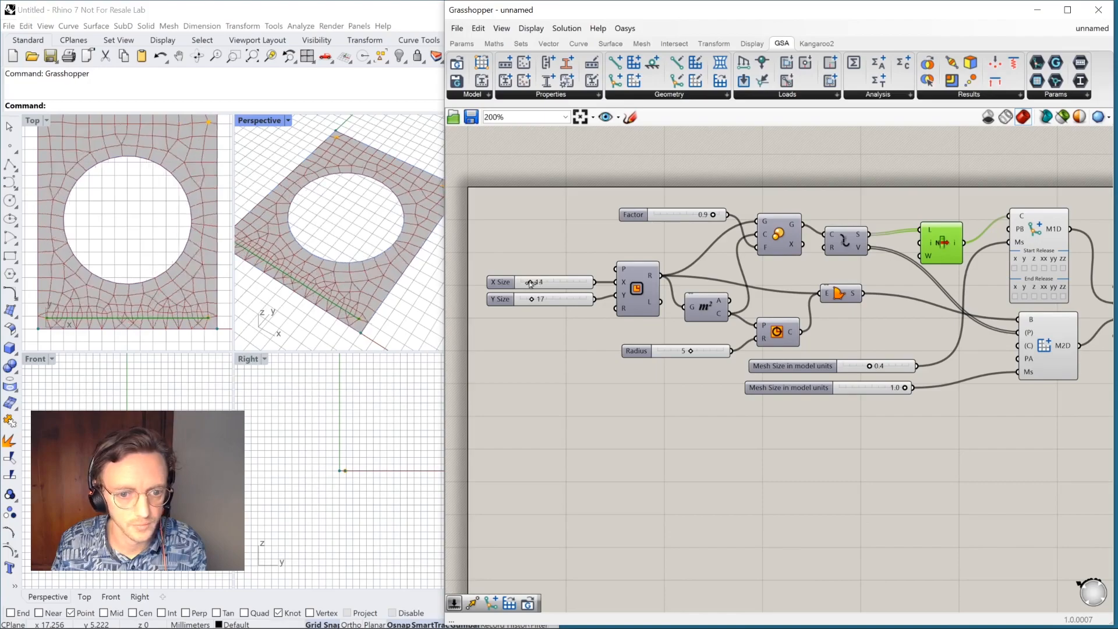
left_click_drag(688, 354, 681, 354)
Set the 1D member's mesh size to 0.2 and the 2D member's to 0.8, and move List Item slightly higher
left_click_drag(870, 367, 885, 390)
left_click(904, 390)
scroll(879, 408, "down", 2)
right_click_drag(861, 407, 662, 398)
left_click_drag(667, 253, 666, 235)
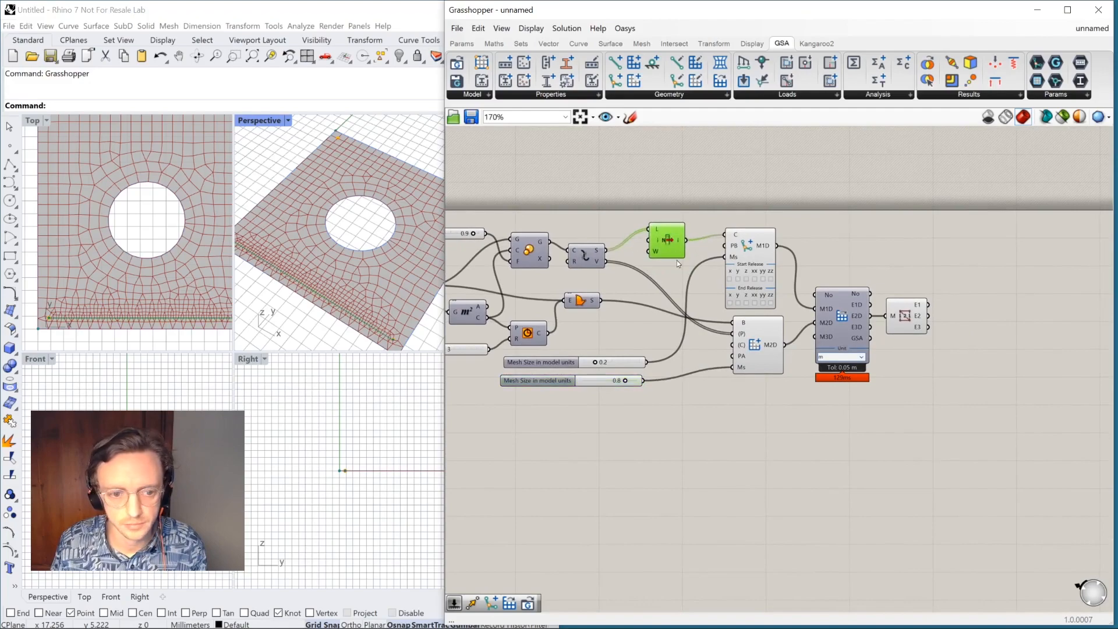
left_click(677, 261)
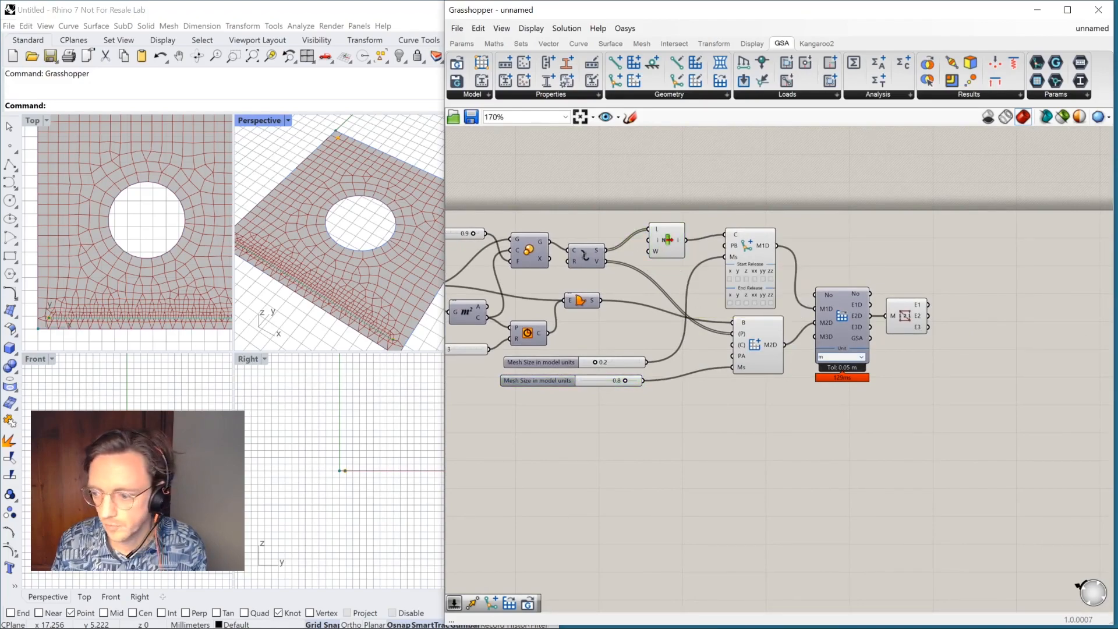